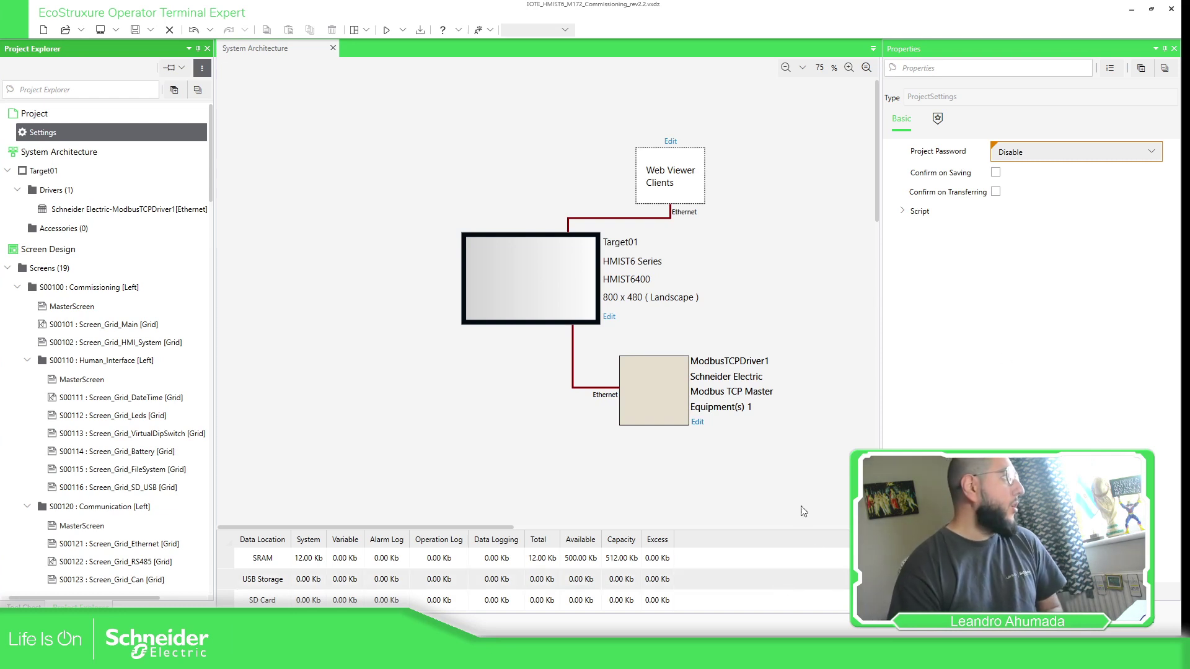
Show Target01's Advanced > Data Access properties: Web Viewer enabled, security Disable, port 8082
{"action": "left_click", "coordinate": [42, 172]}
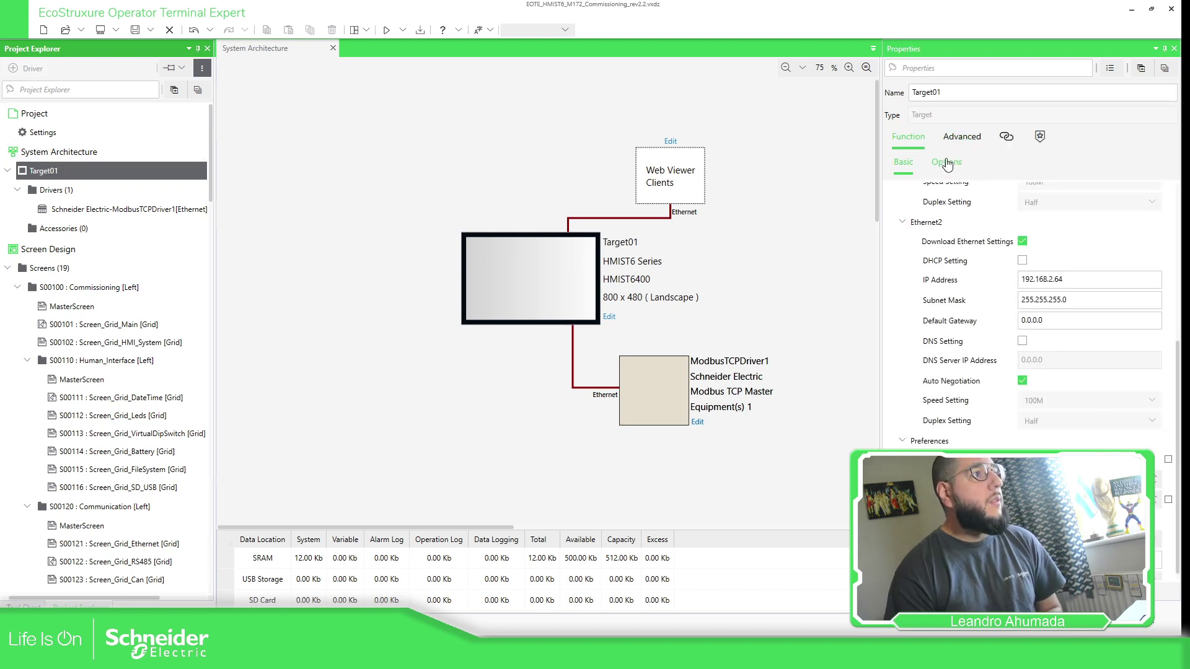
{"action": "scroll", "coordinate": [983, 241], "scroll_direction": "up", "scroll_amount": 1}
{"action": "scroll", "coordinate": [982, 240], "scroll_direction": "up", "scroll_amount": 2}
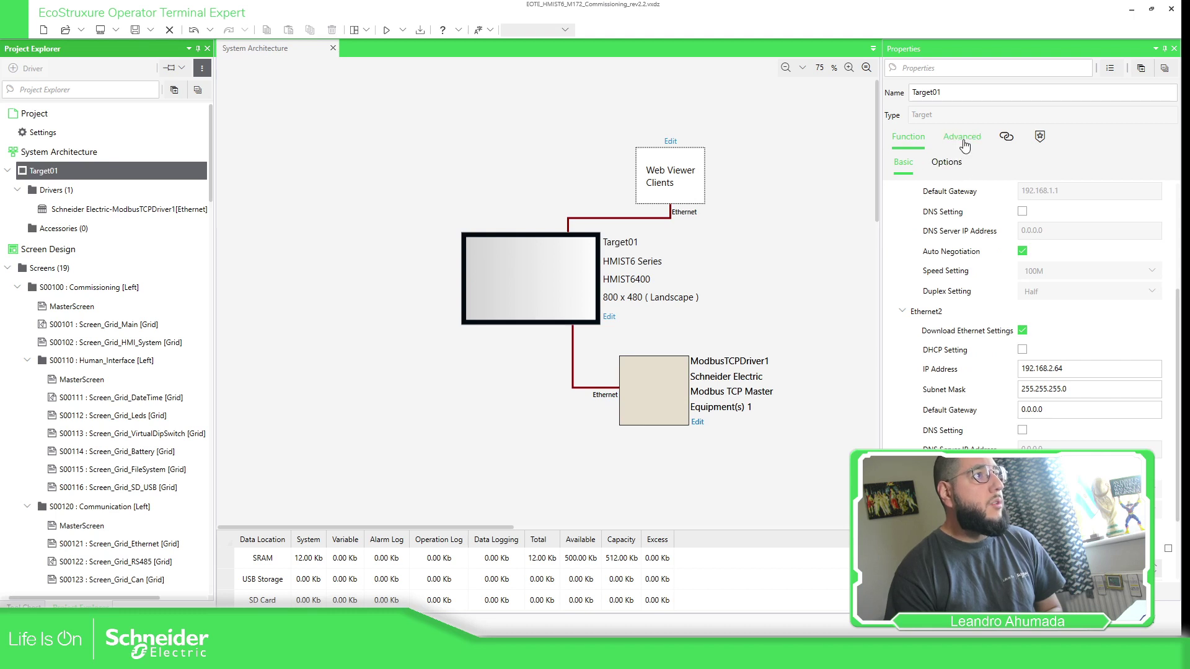
{"action": "left_click", "coordinate": [964, 140]}
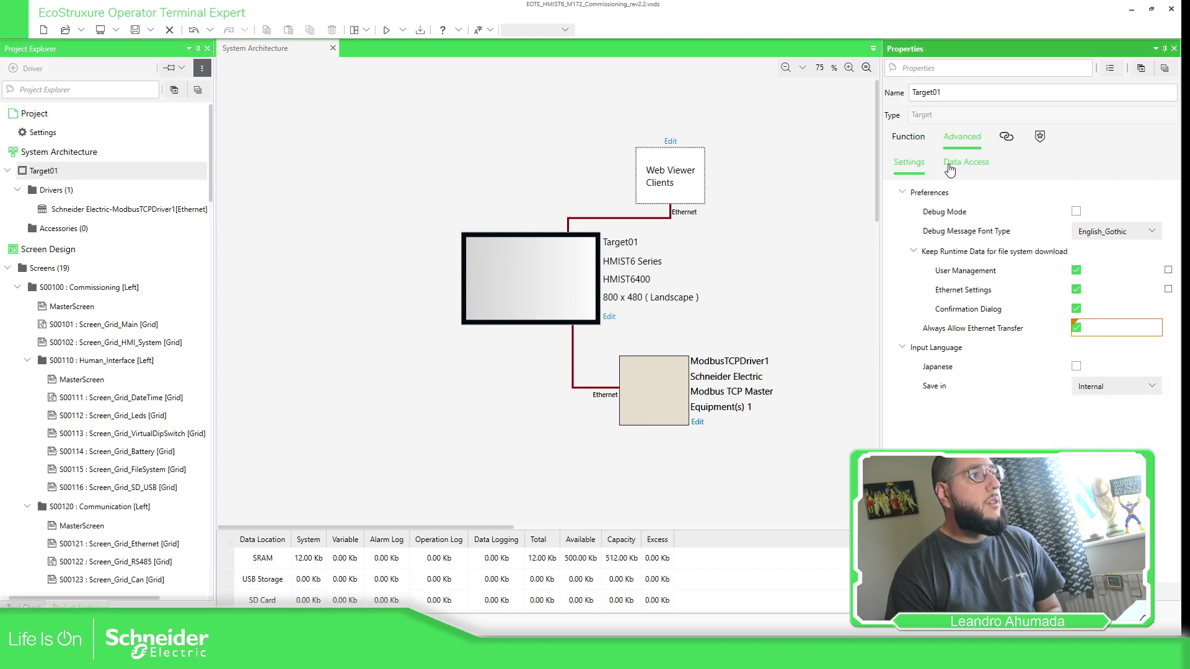
{"action": "left_click", "coordinate": [961, 169]}
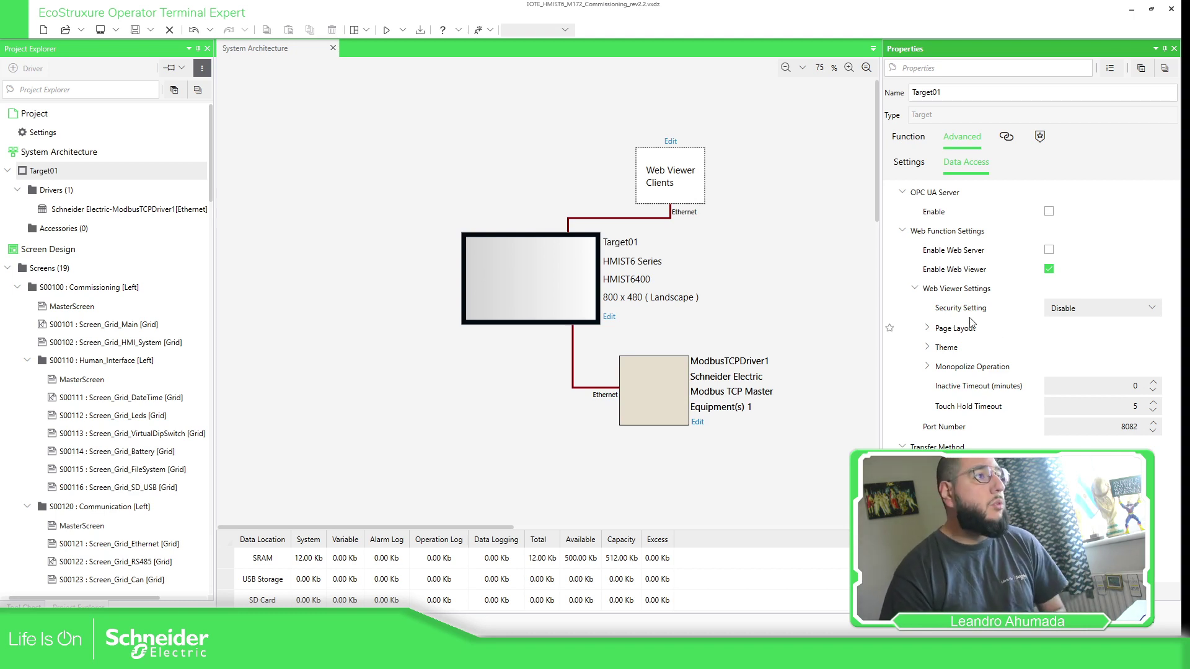
Collapse the Screens, Contents and All Variables folders in Project Explorer
{"action": "scroll", "coordinate": [107, 434], "scroll_direction": "down", "scroll_amount": 20}
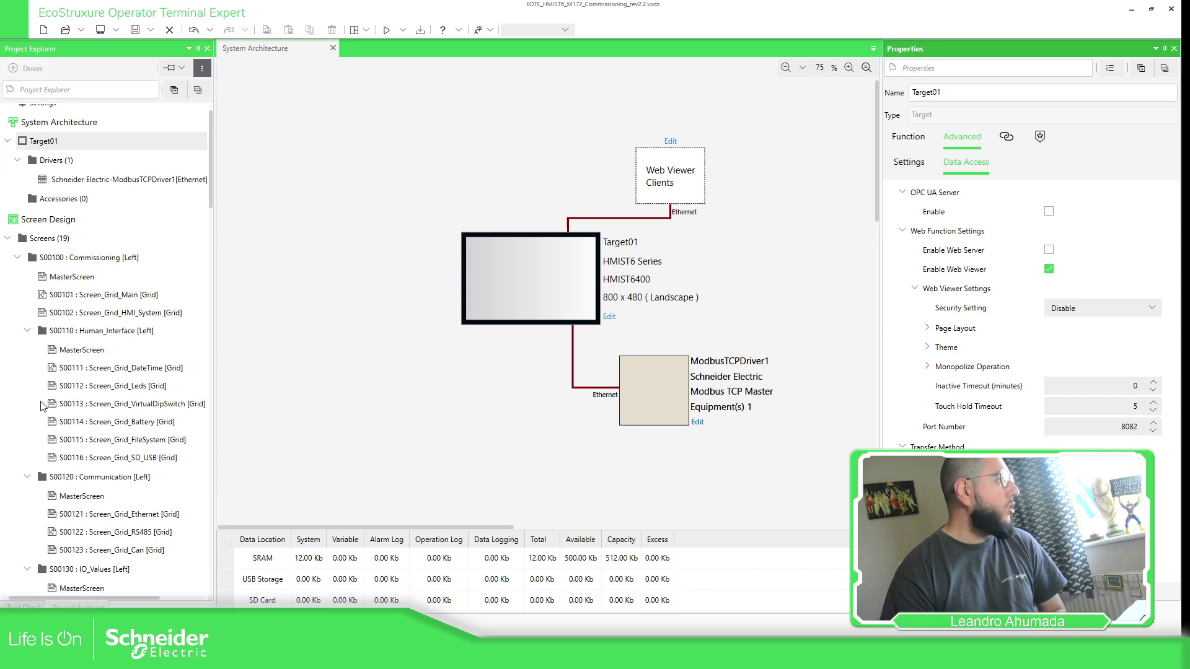
{"action": "scroll", "coordinate": [104, 434], "scroll_direction": "up", "scroll_amount": 3}
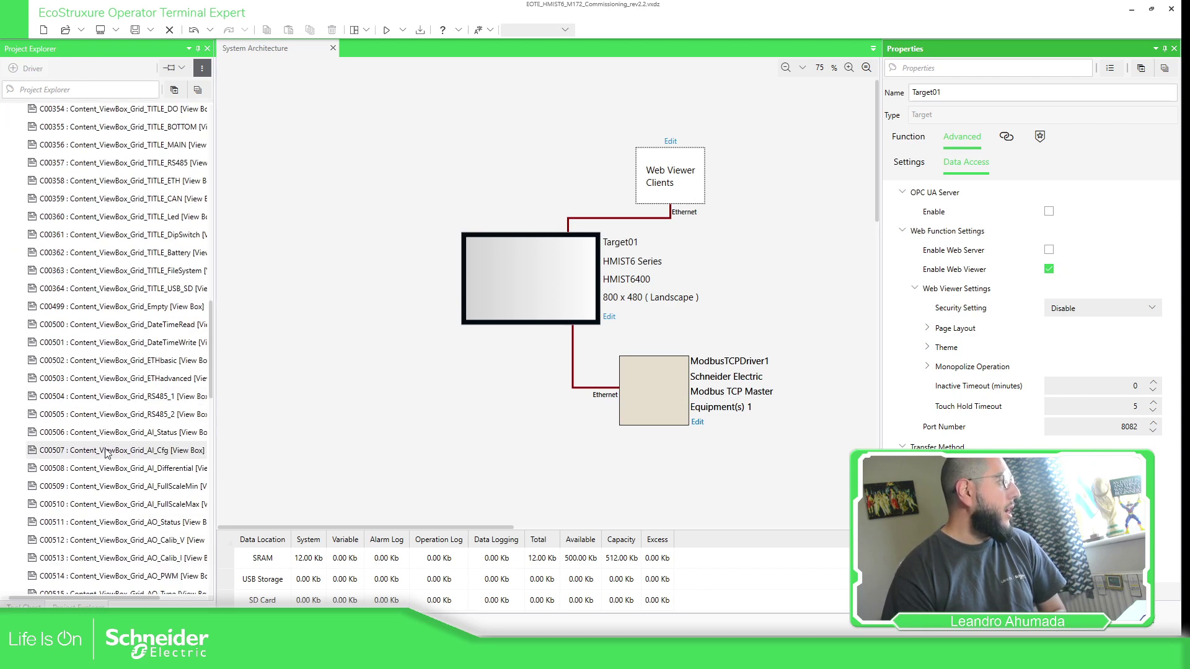
{"action": "scroll", "coordinate": [94, 260], "scroll_direction": "up", "scroll_amount": 10}
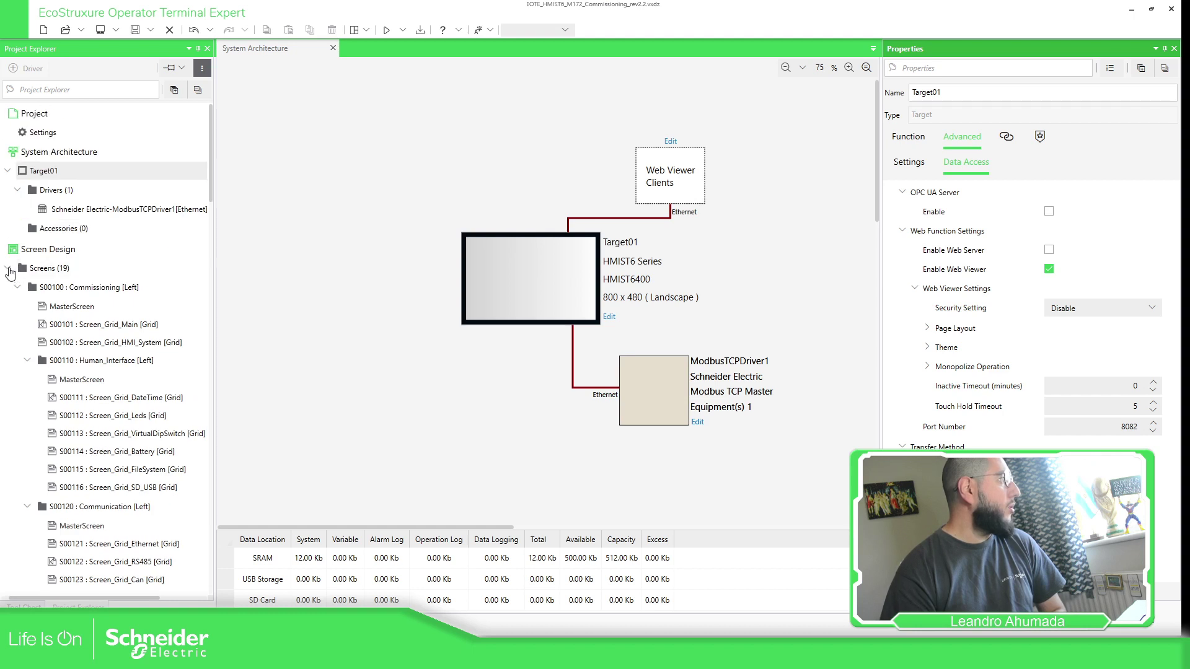
{"action": "left_click", "coordinate": [8, 268]}
{"action": "left_click", "coordinate": [7, 285]}
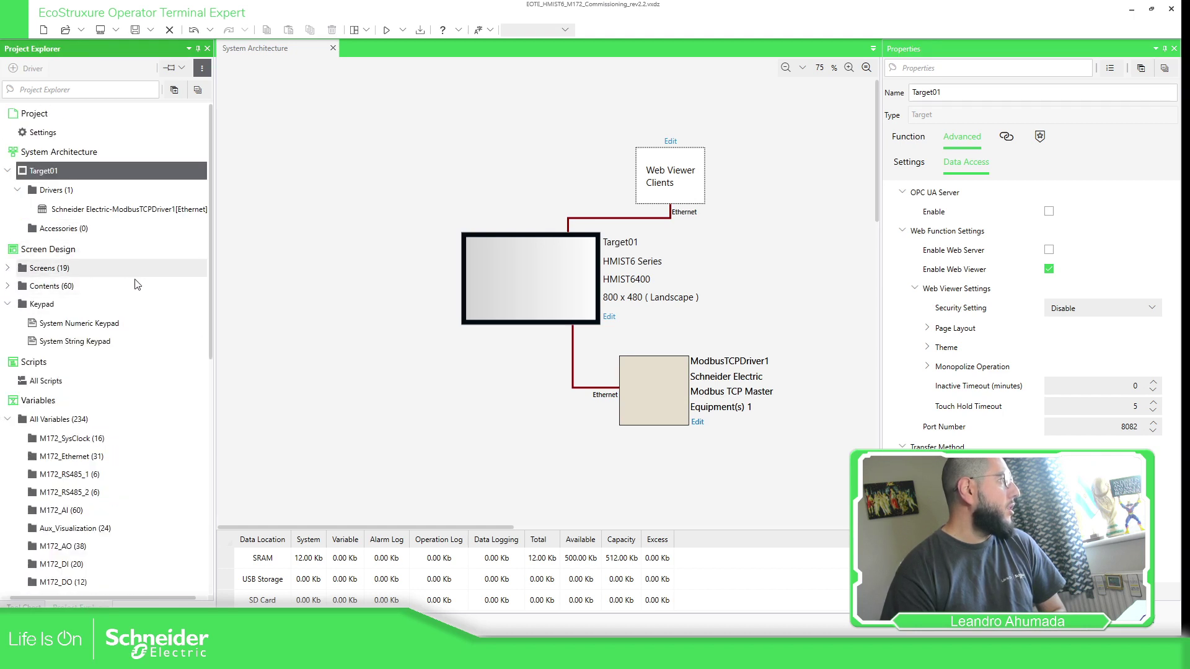
{"action": "scroll", "coordinate": [9, 285], "scroll_direction": "down", "scroll_amount": 3}
{"action": "left_click", "coordinate": [8, 271]}
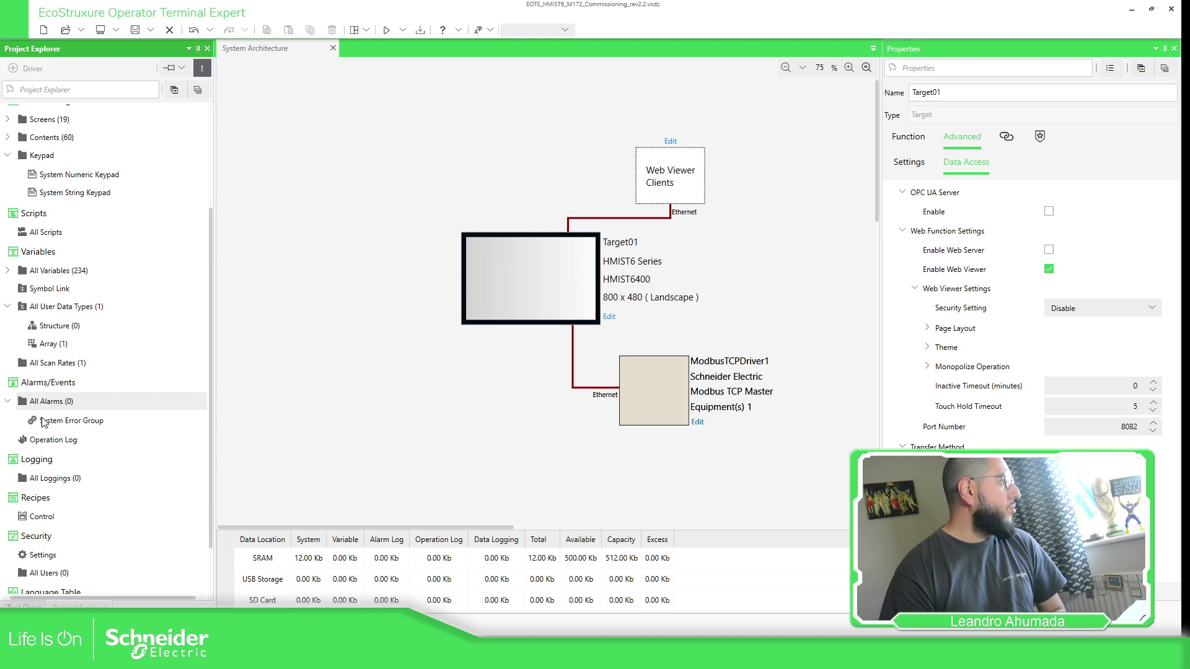
{"action": "scroll", "coordinate": [99, 449], "scroll_direction": "down", "scroll_amount": 2}
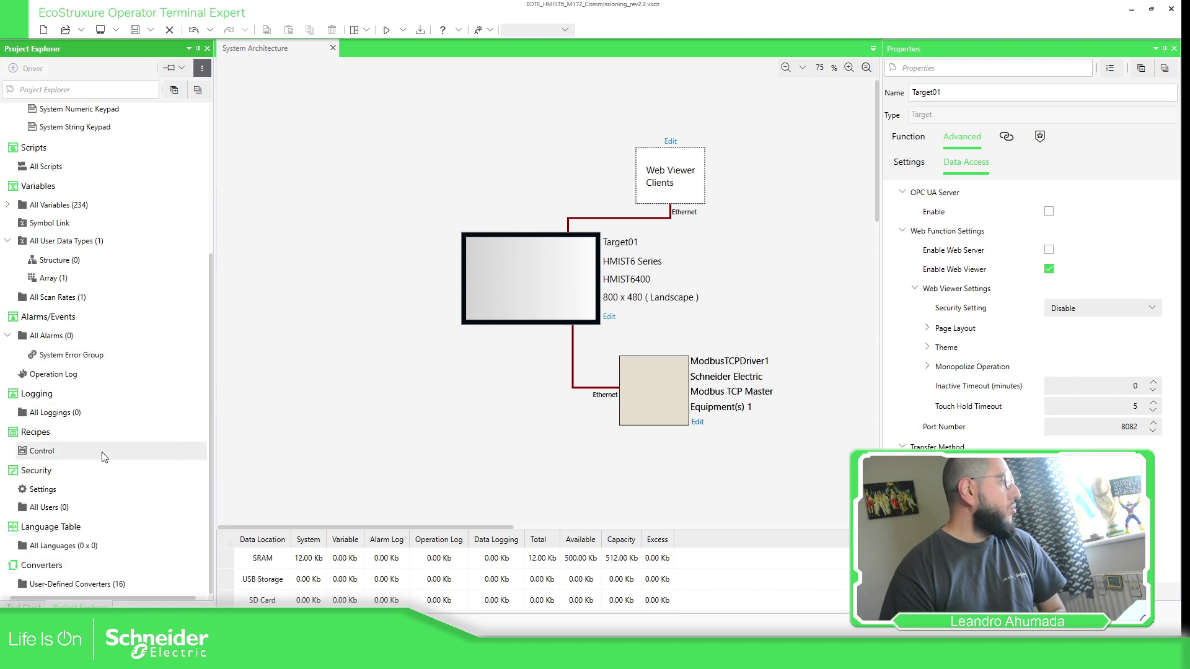
Open Security > All Users to confirm no users exist, then reopen Target01's System Architecture
{"action": "left_click", "coordinate": [43, 490]}
{"action": "left_click", "coordinate": [56, 508]}
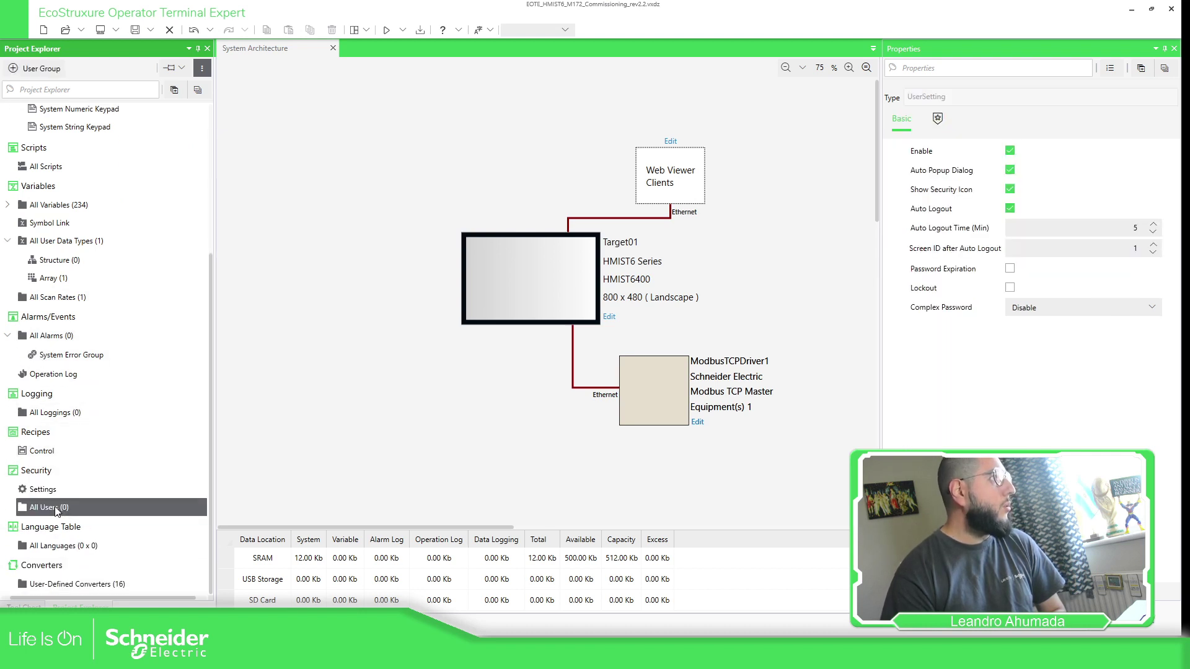
{"action": "double_click", "coordinate": [55, 507]}
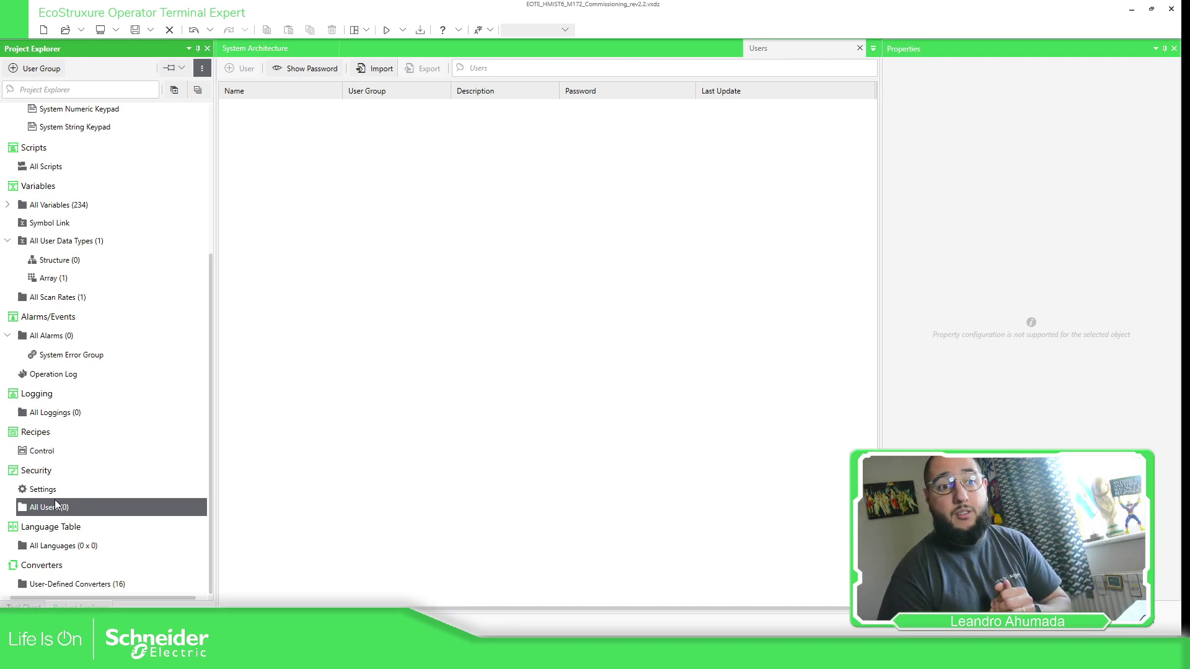
{"action": "scroll", "coordinate": [137, 118], "scroll_direction": "up", "scroll_amount": 5}
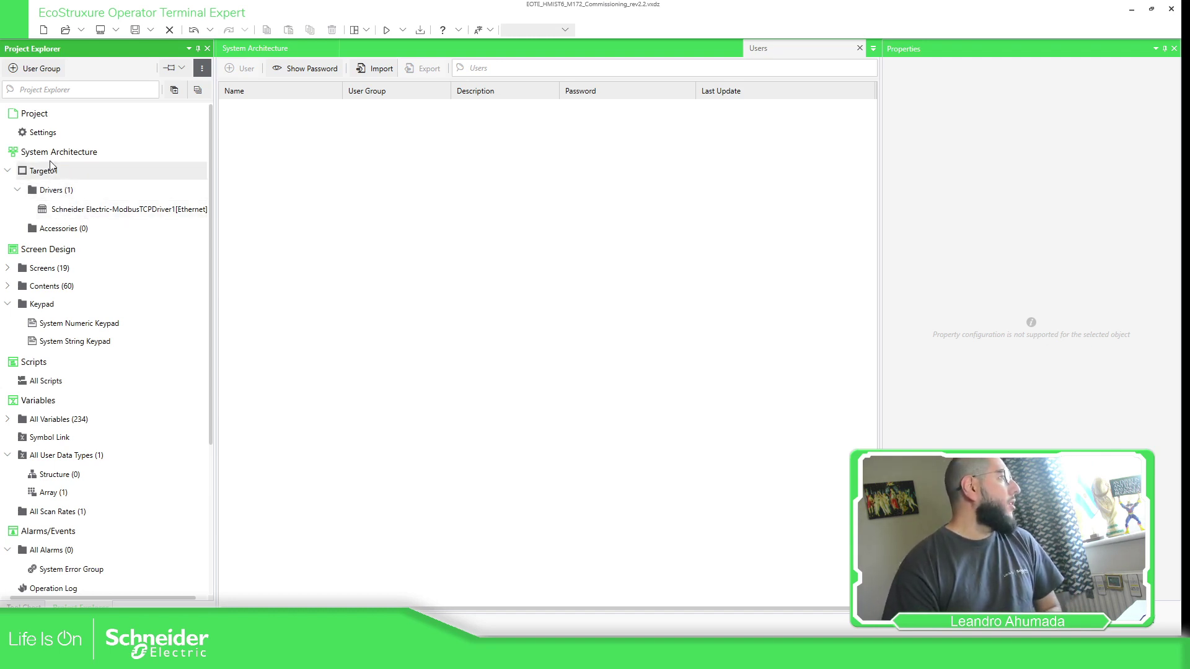
{"action": "double_click", "coordinate": [54, 170]}
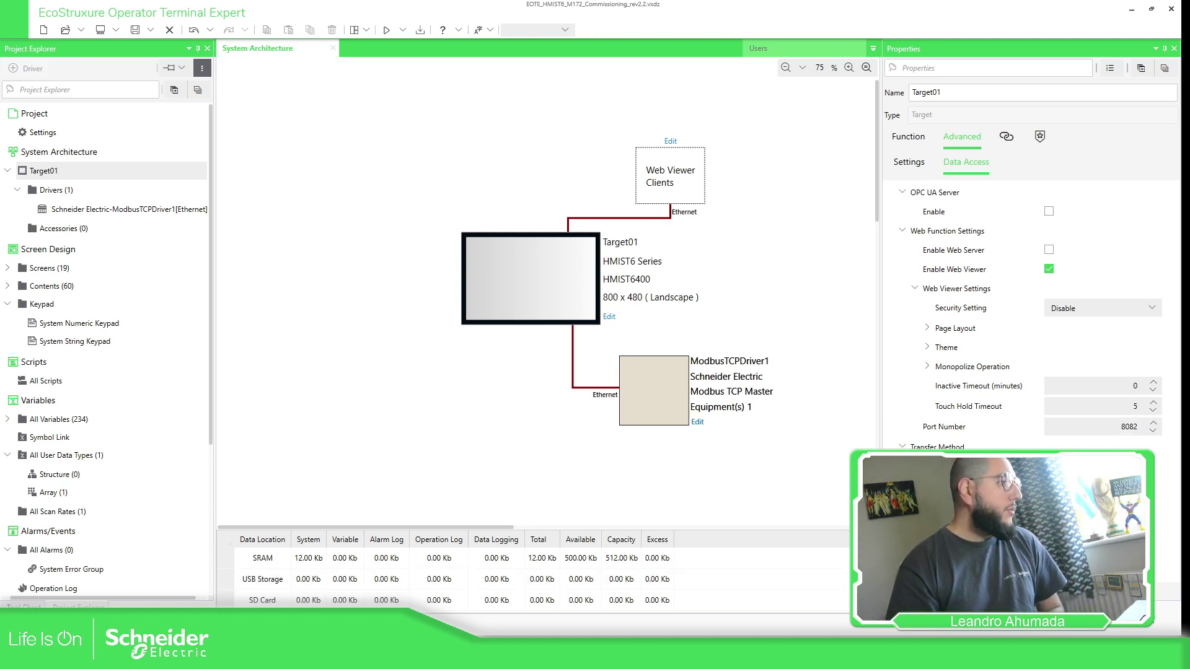
Bring the Firefox HMI Web Viewer forward and open the System configuration screen
{"action": "mouse_move", "coordinate": [623, 657]}
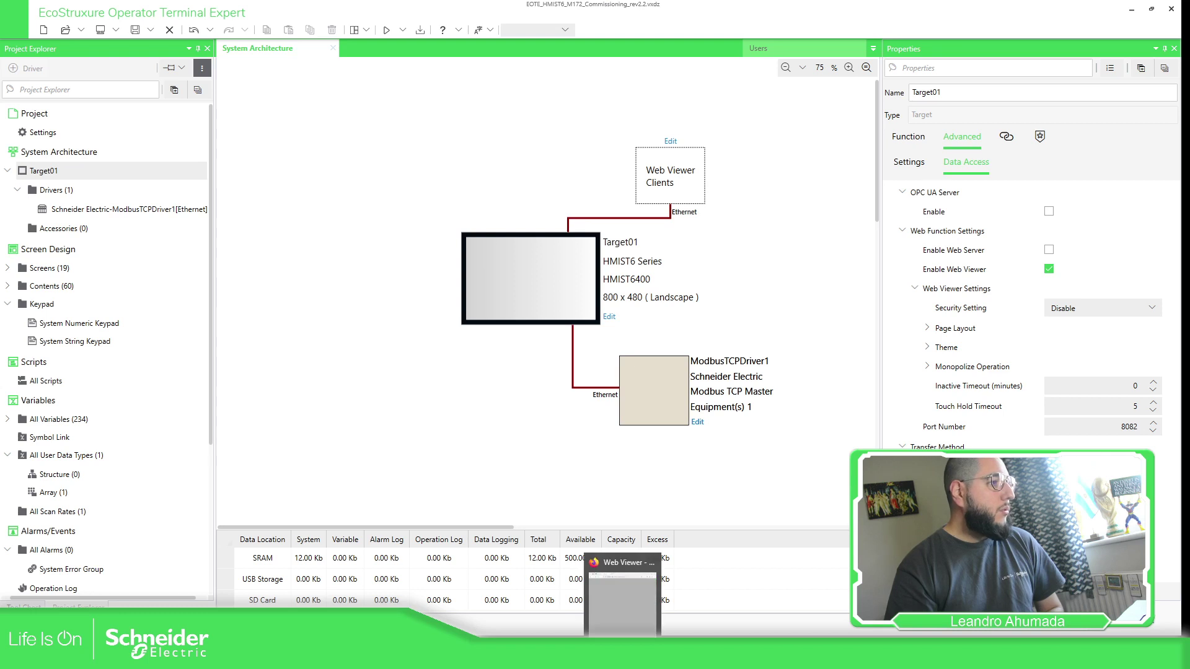
{"action": "left_click", "coordinate": [623, 589]}
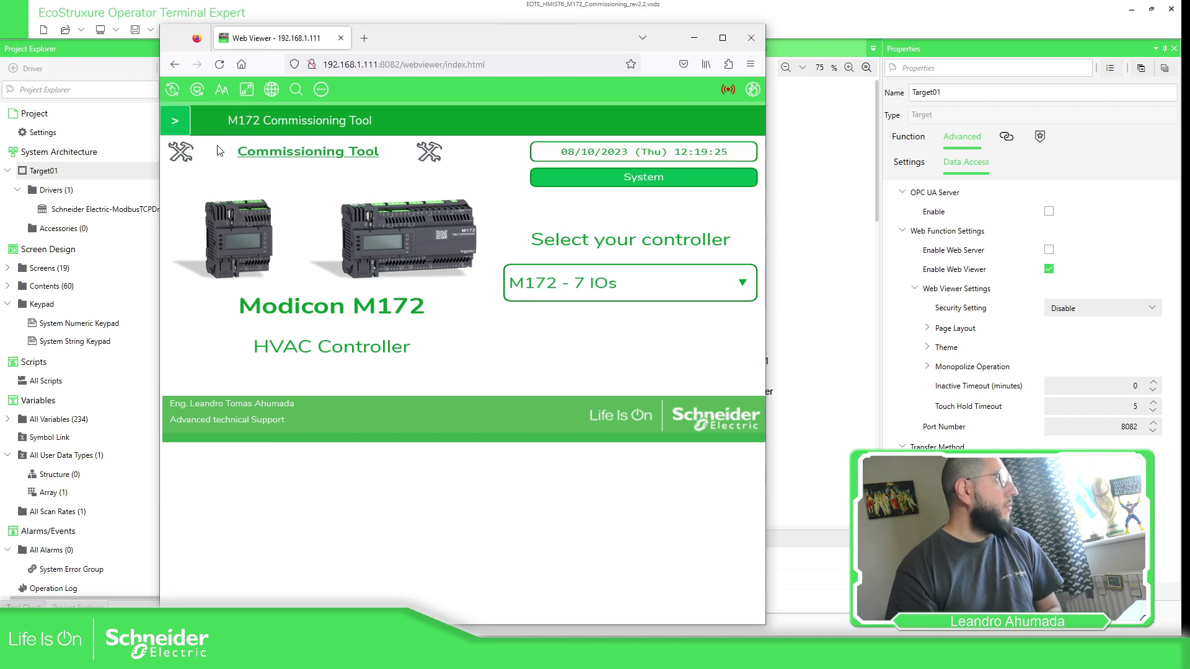
{"action": "left_click", "coordinate": [671, 181]}
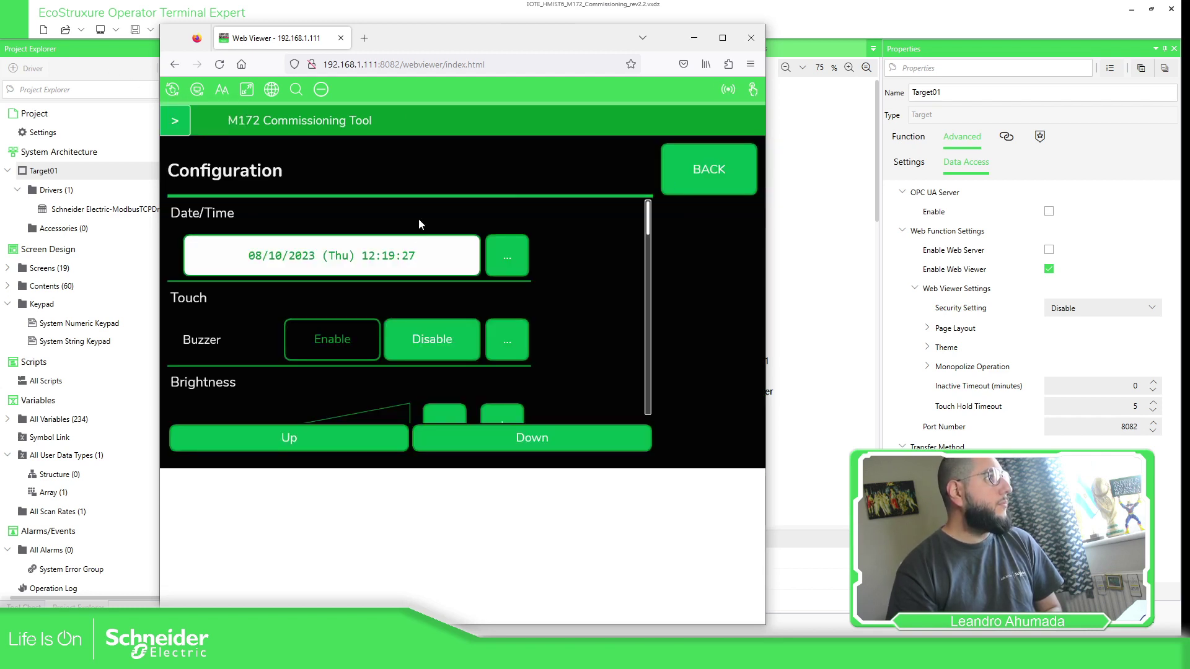
Page through the configuration list to the Ecostruxure Secure Connect Advisor section
{"action": "left_click", "coordinate": [553, 441]}
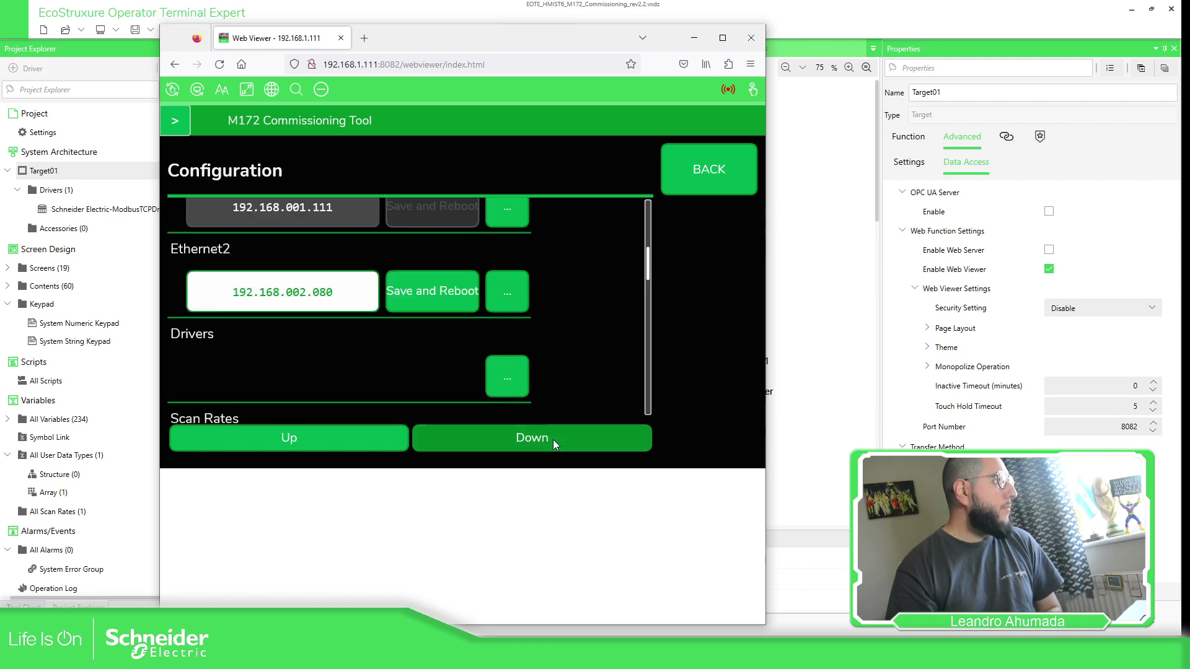
{"action": "left_click", "coordinate": [553, 440]}
{"action": "left_click", "coordinate": [361, 437]}
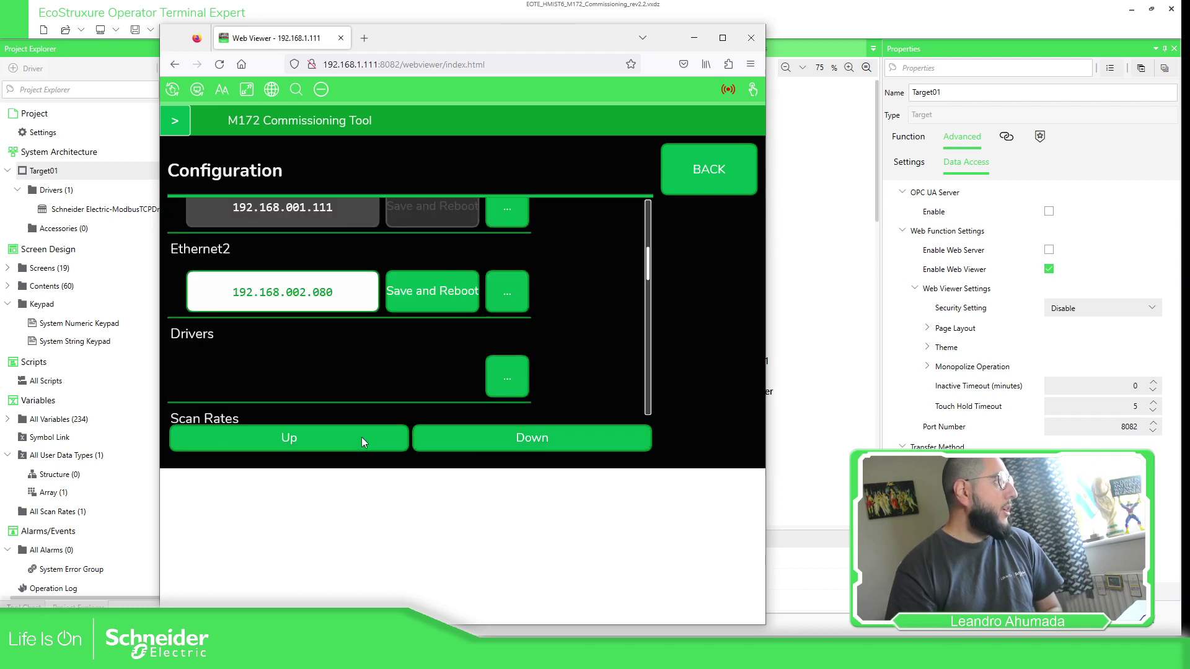
{"action": "left_click", "coordinate": [515, 444]}
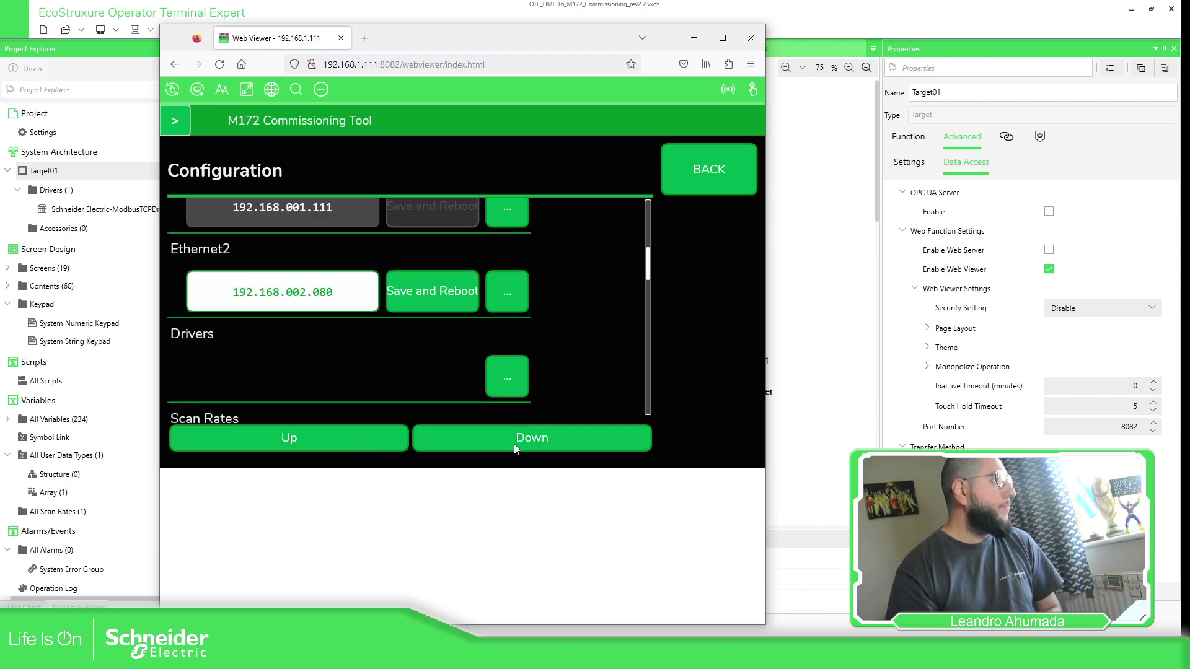
{"action": "left_click", "coordinate": [515, 444]}
{"action": "left_click", "coordinate": [515, 444]}
{"action": "left_click", "coordinate": [514, 443]}
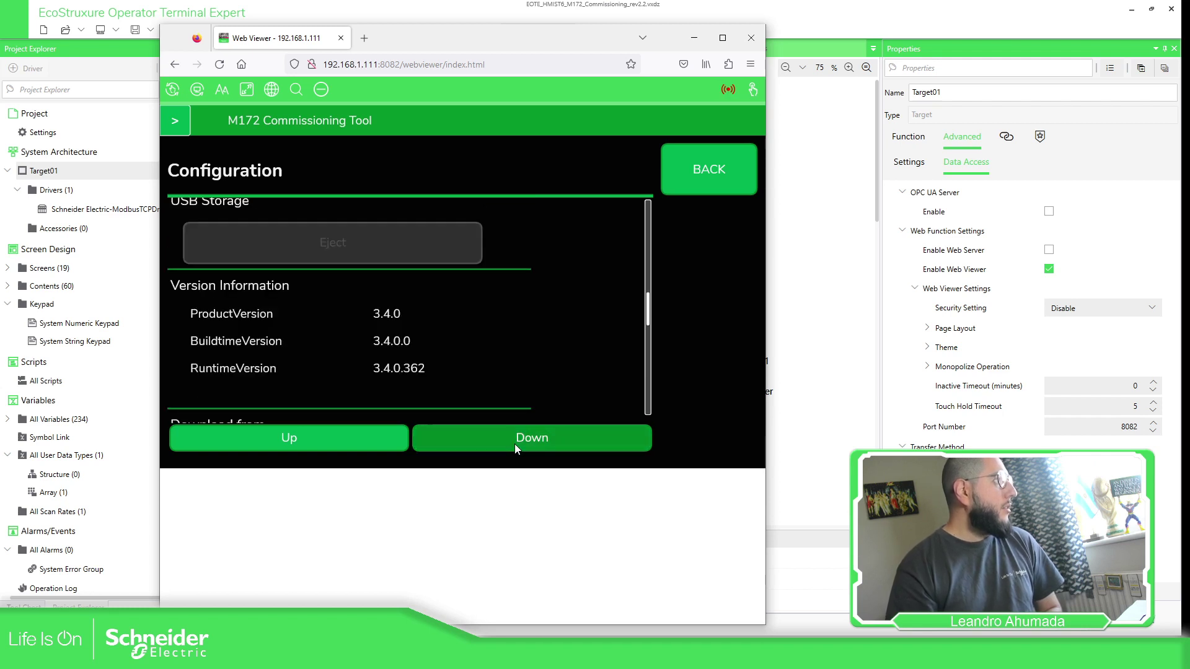
{"action": "left_click", "coordinate": [515, 444]}
{"action": "left_click", "coordinate": [517, 444]}
{"action": "left_click", "coordinate": [519, 444]}
{"action": "left_click", "coordinate": [518, 444]}
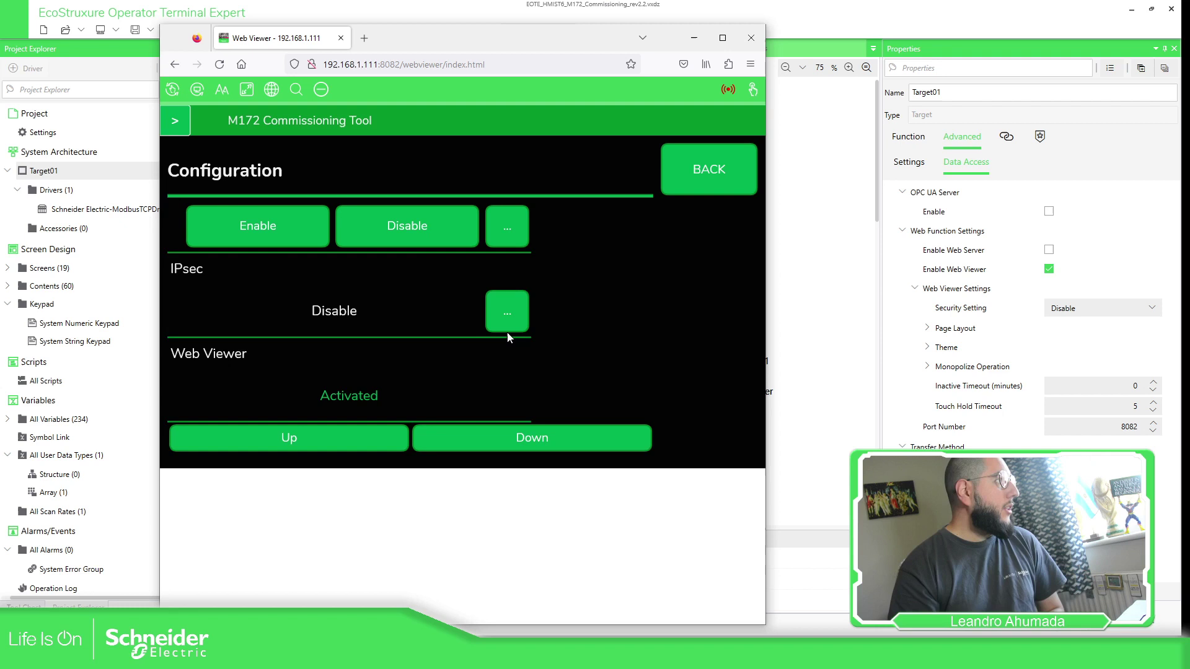
{"action": "left_click", "coordinate": [320, 433]}
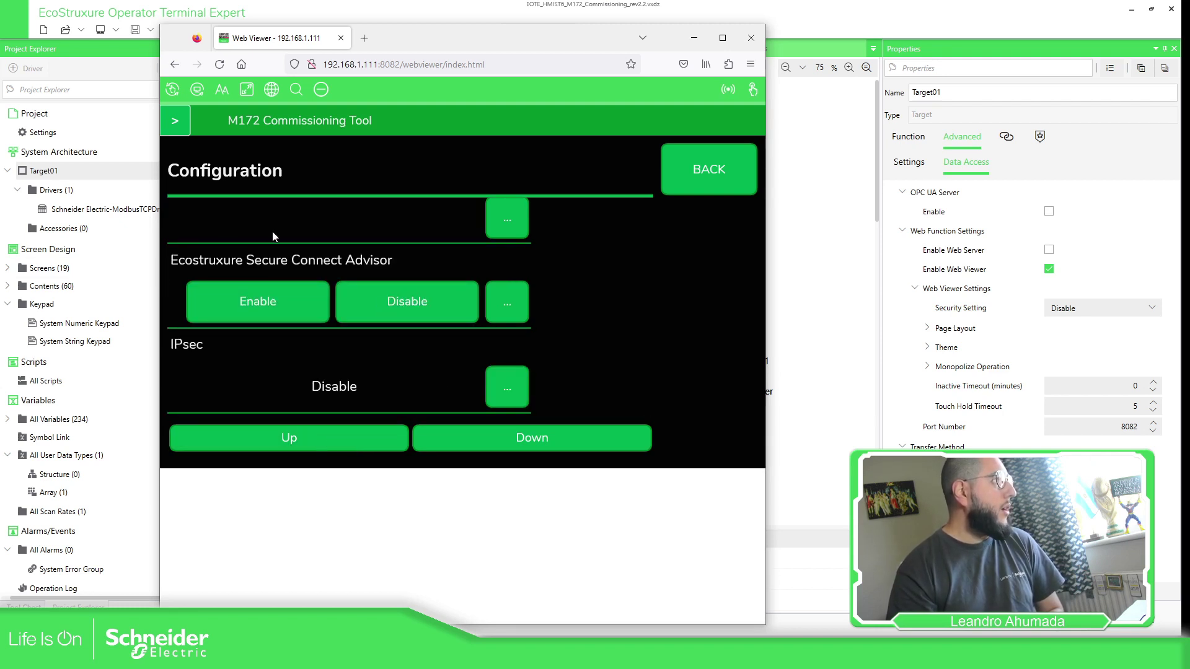
Review the Secure Connect Advisor fields down to the web-proxy password, then return home
{"action": "left_click", "coordinate": [508, 303]}
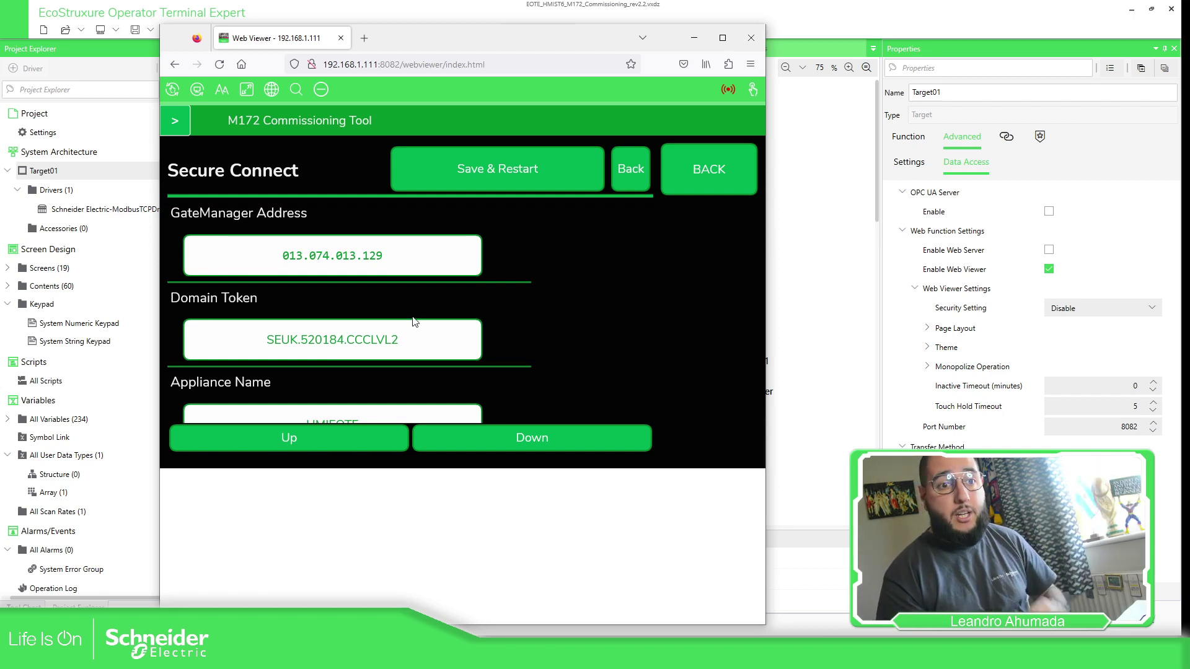
{"action": "left_click", "coordinate": [529, 438]}
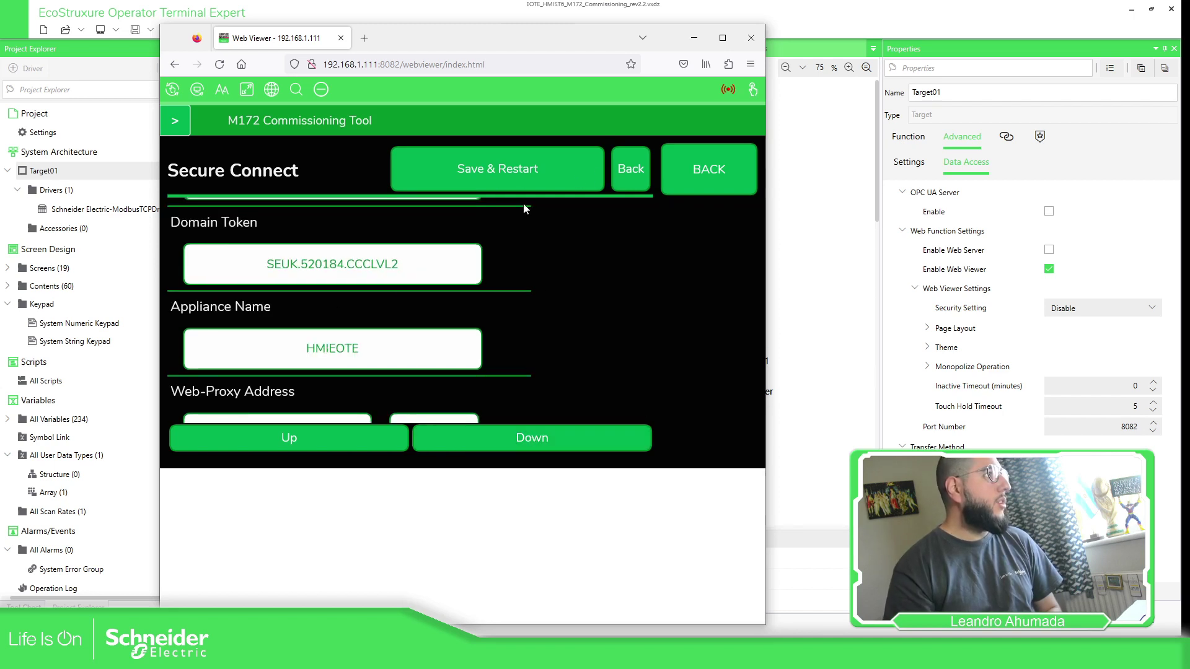
{"action": "left_click", "coordinate": [557, 438]}
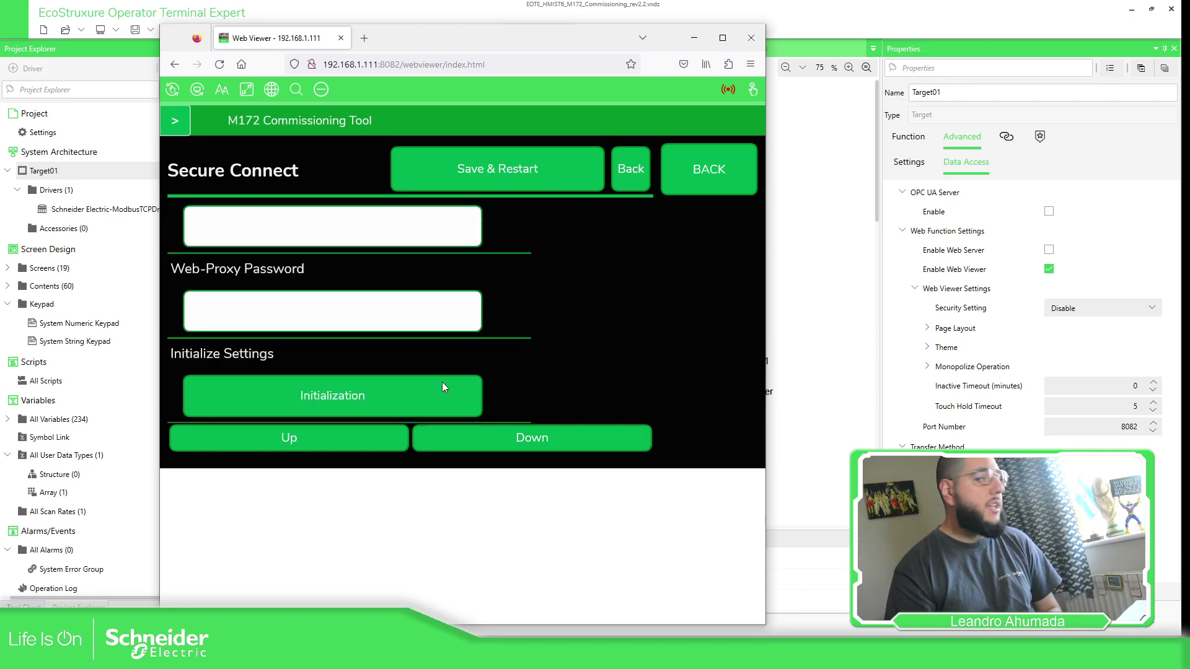
{"action": "left_click", "coordinate": [682, 172]}
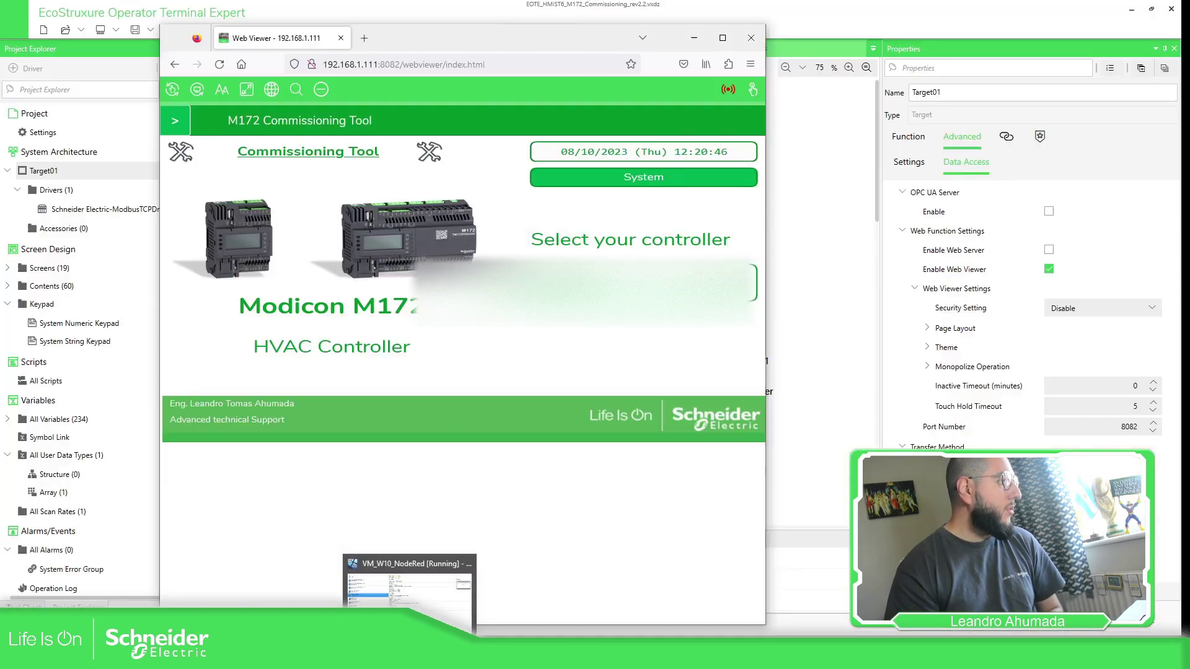
Switch to the virtual machine's HMI web viewer and open the System configuration page
{"action": "mouse_move", "coordinate": [440, 658]}
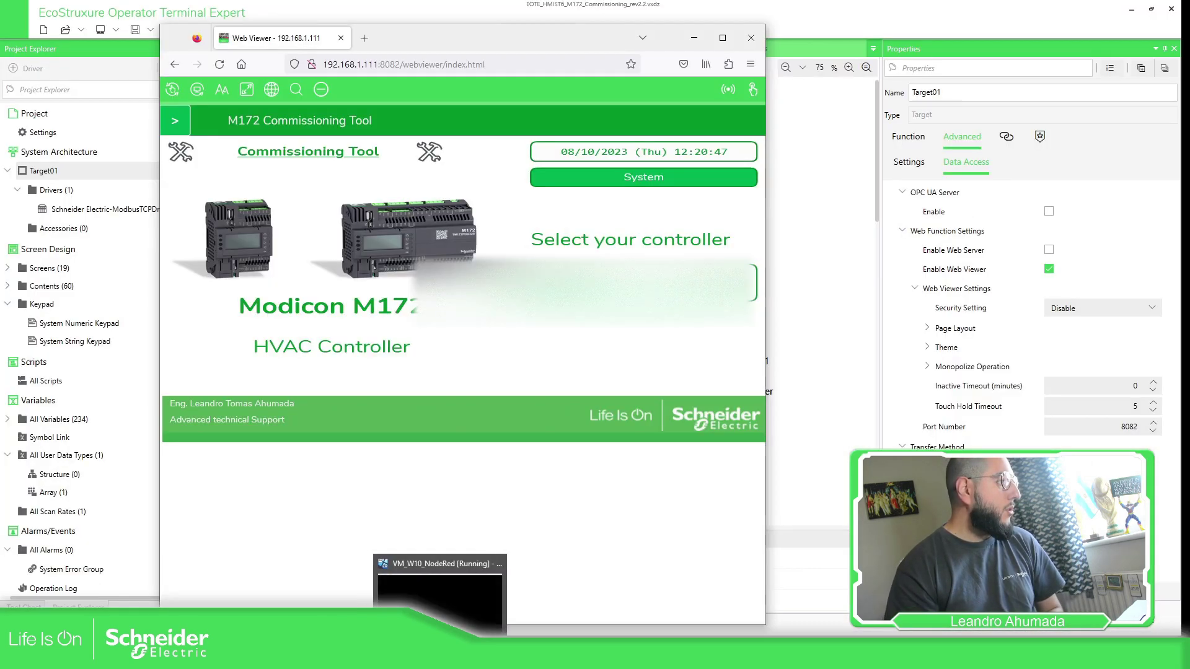
{"action": "left_click", "coordinate": [440, 595]}
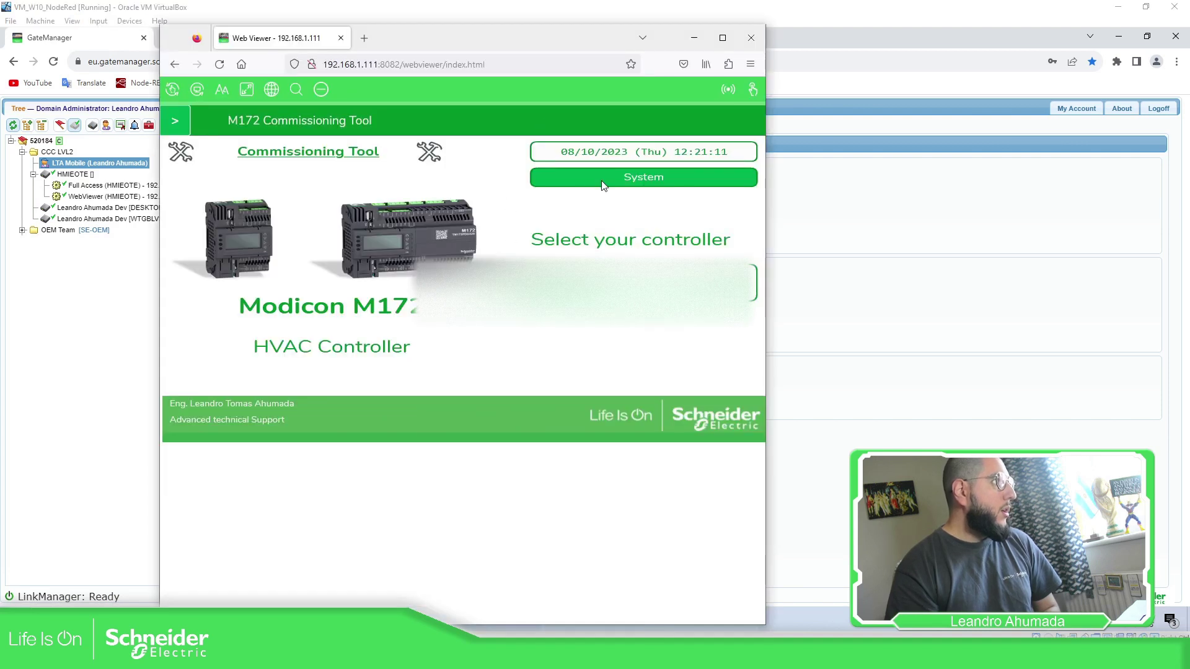
{"action": "left_click", "coordinate": [537, 178]}
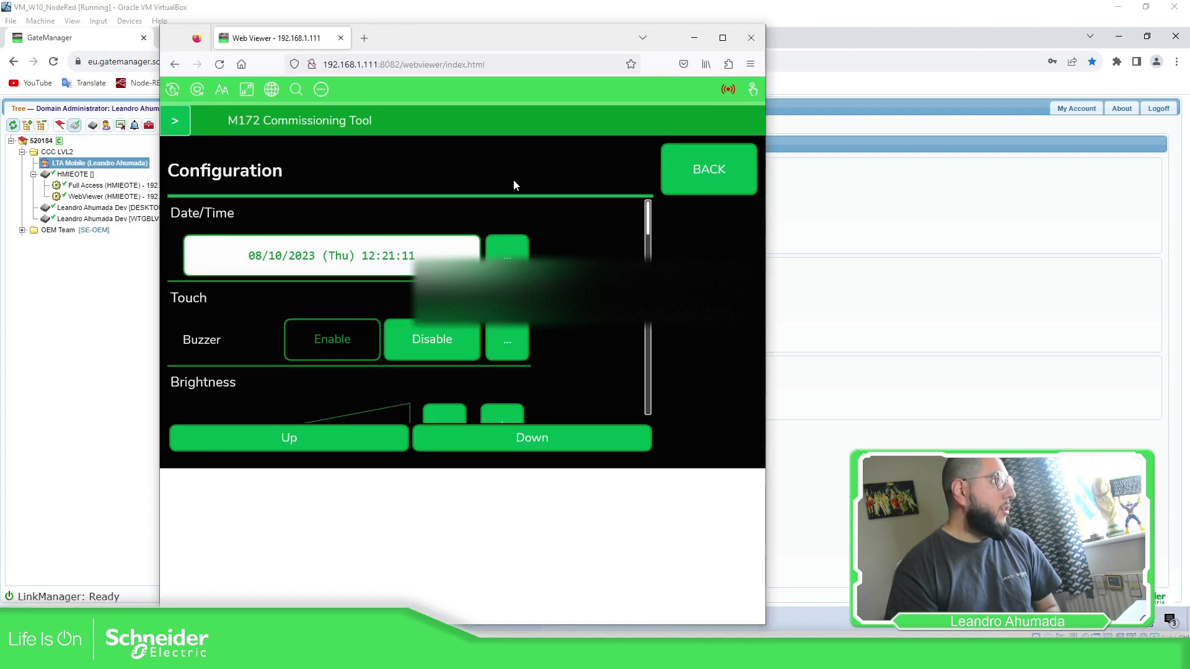
Step down the configuration sections to Ecostruxure Secure Connect Advisor
{"action": "left_click", "coordinate": [529, 444]}
{"action": "left_click", "coordinate": [529, 444]}
{"action": "left_click", "coordinate": [530, 444]}
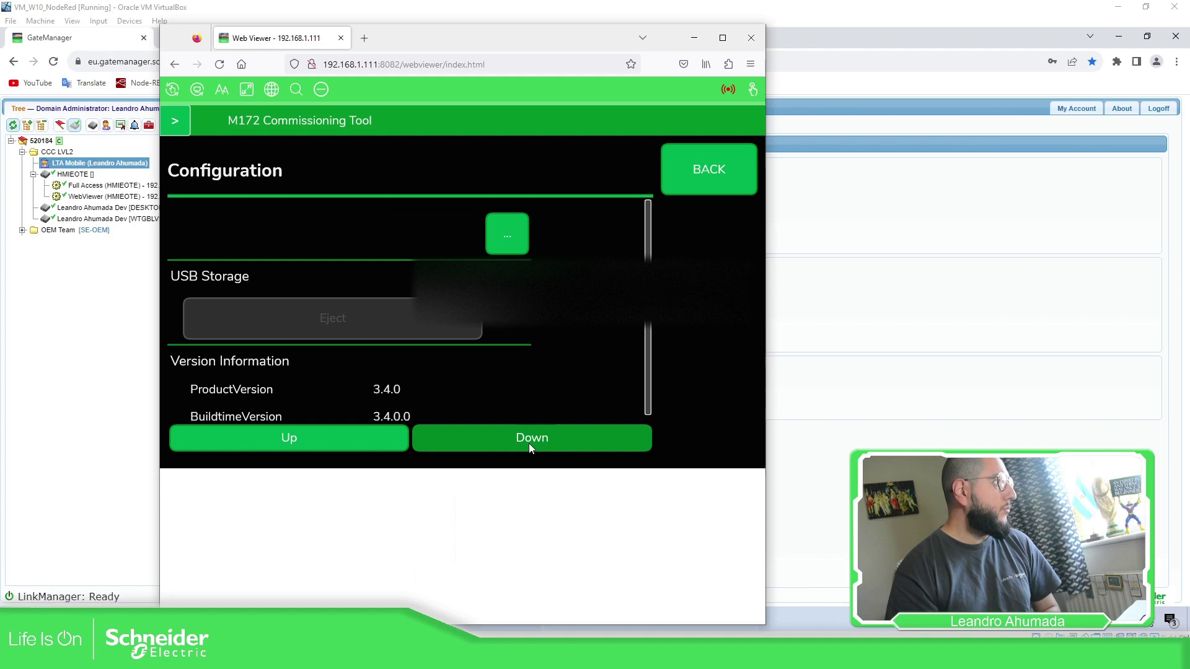
{"action": "left_click", "coordinate": [529, 444]}
{"action": "left_click", "coordinate": [529, 443]}
{"action": "left_click", "coordinate": [529, 444]}
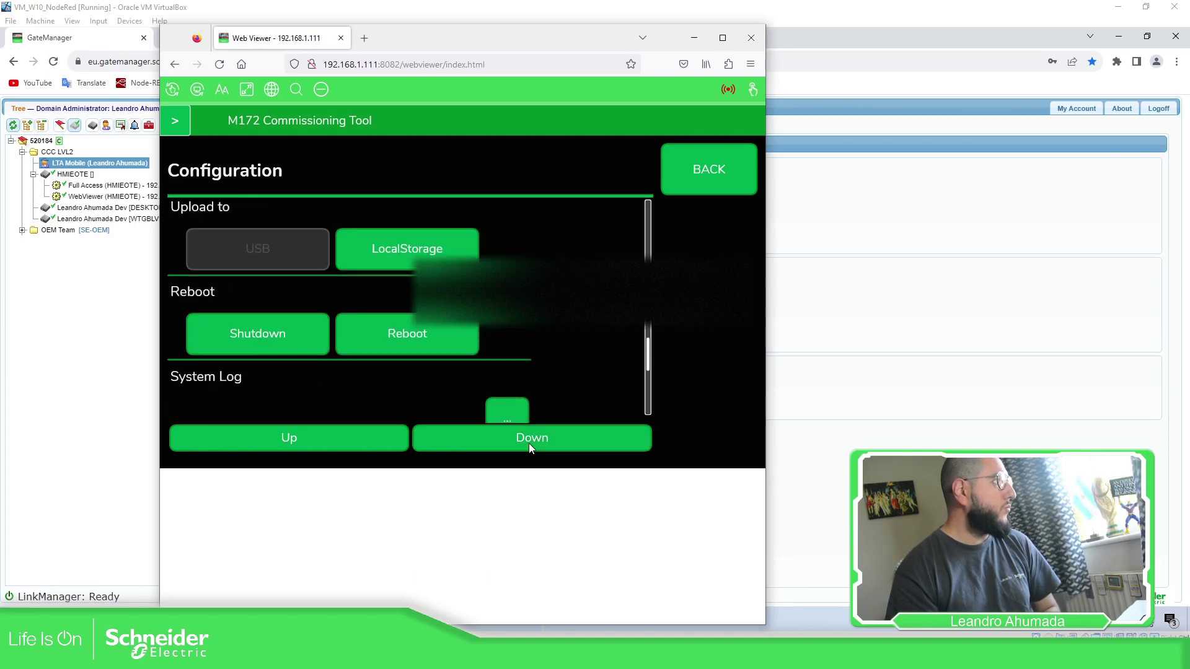
{"action": "left_click", "coordinate": [529, 444]}
{"action": "left_click", "coordinate": [527, 441]}
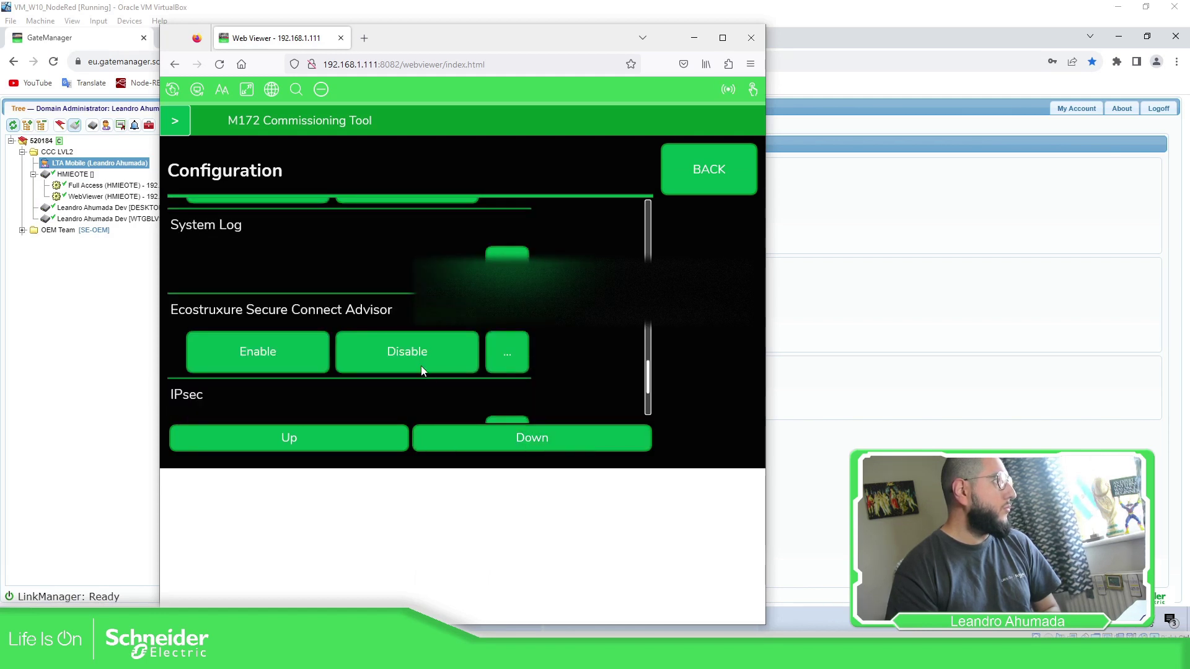
Check the Secure Connect GateManager address and appliance name, return home, and switch to GateManager
{"action": "left_click", "coordinate": [506, 354]}
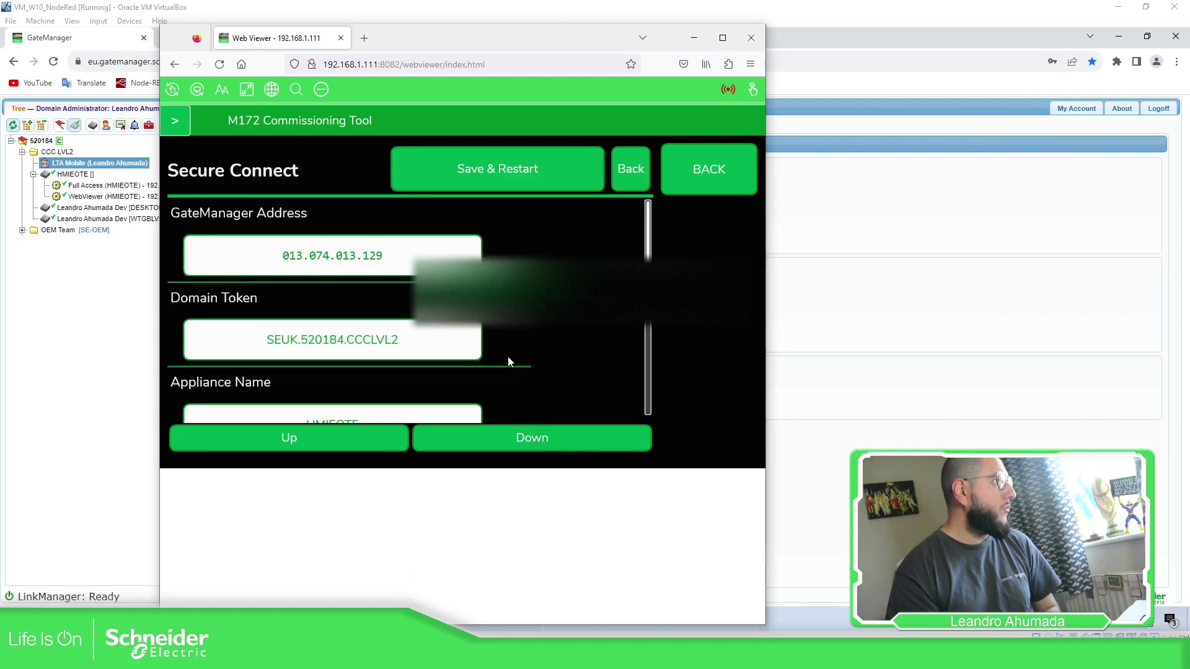
{"action": "left_click", "coordinate": [524, 439]}
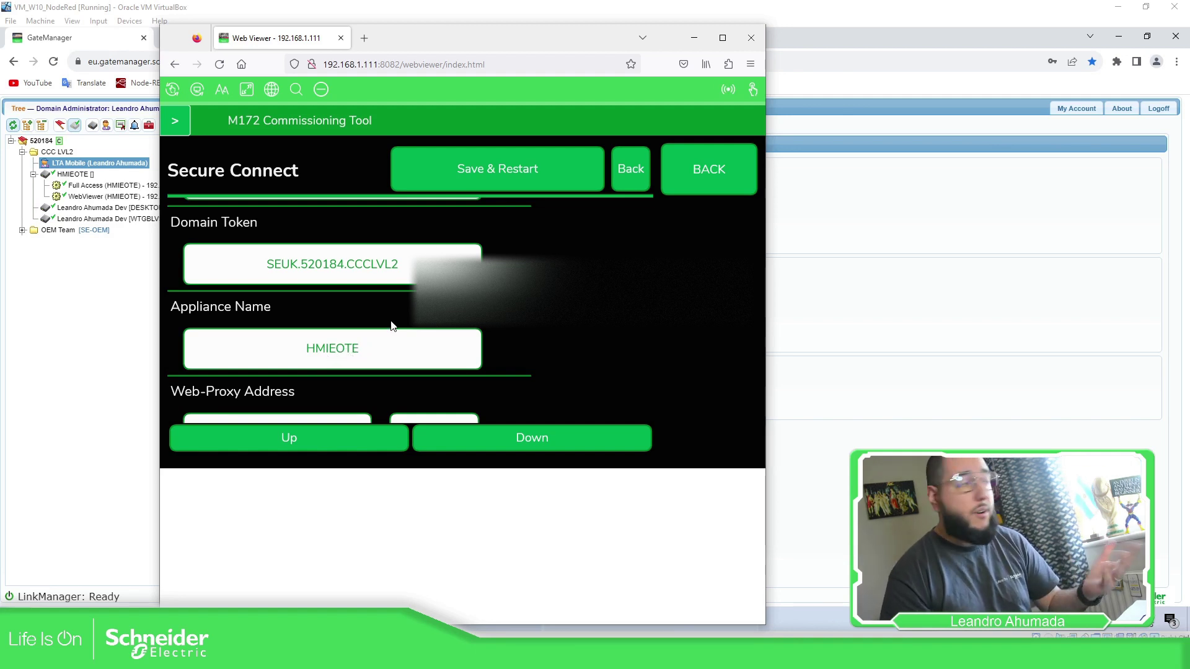
{"action": "left_click", "coordinate": [713, 165]}
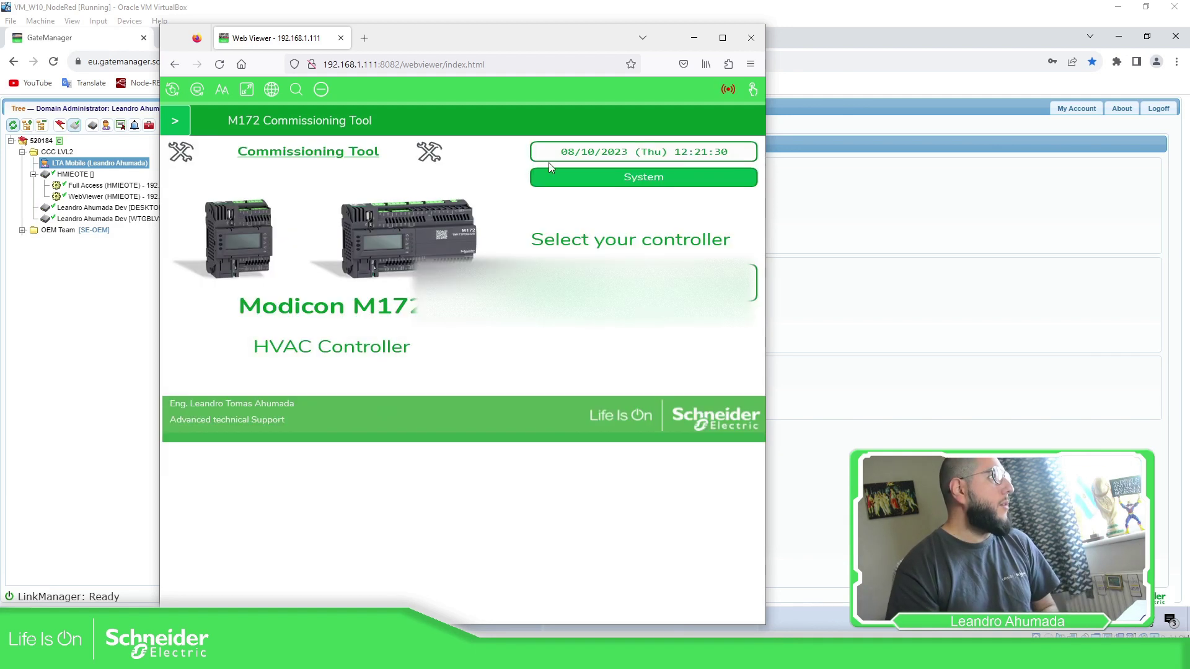
{"action": "left_click", "coordinate": [67, 342]}
{"action": "left_click", "coordinate": [73, 174]}
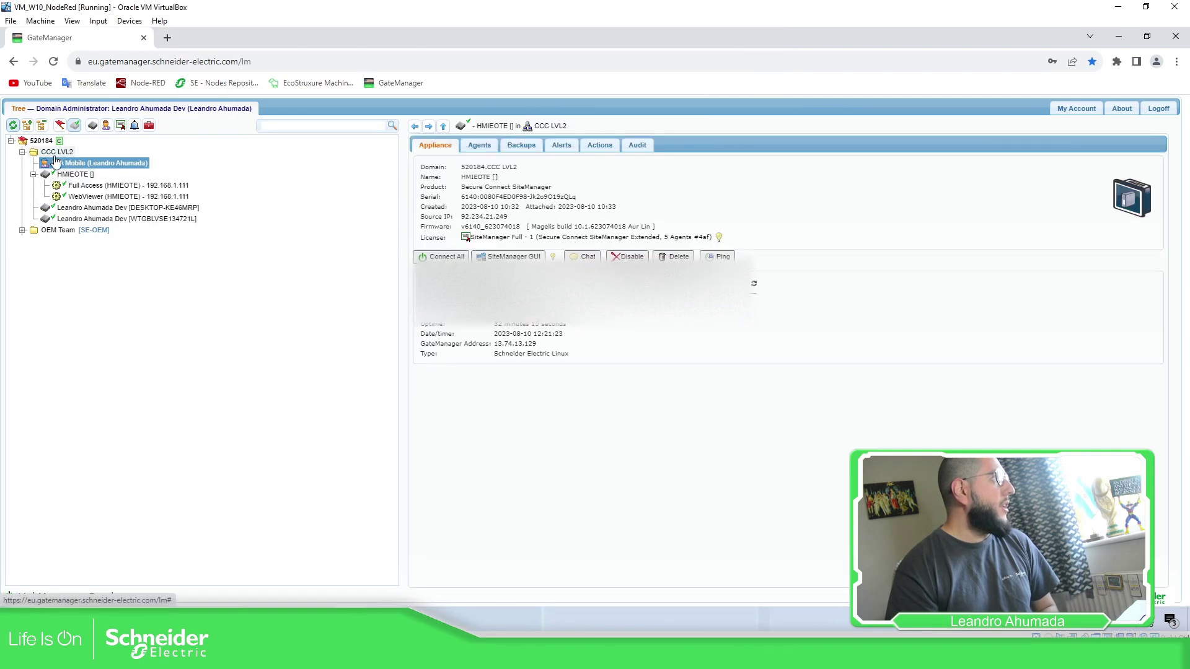
{"action": "left_click", "coordinate": [74, 177]}
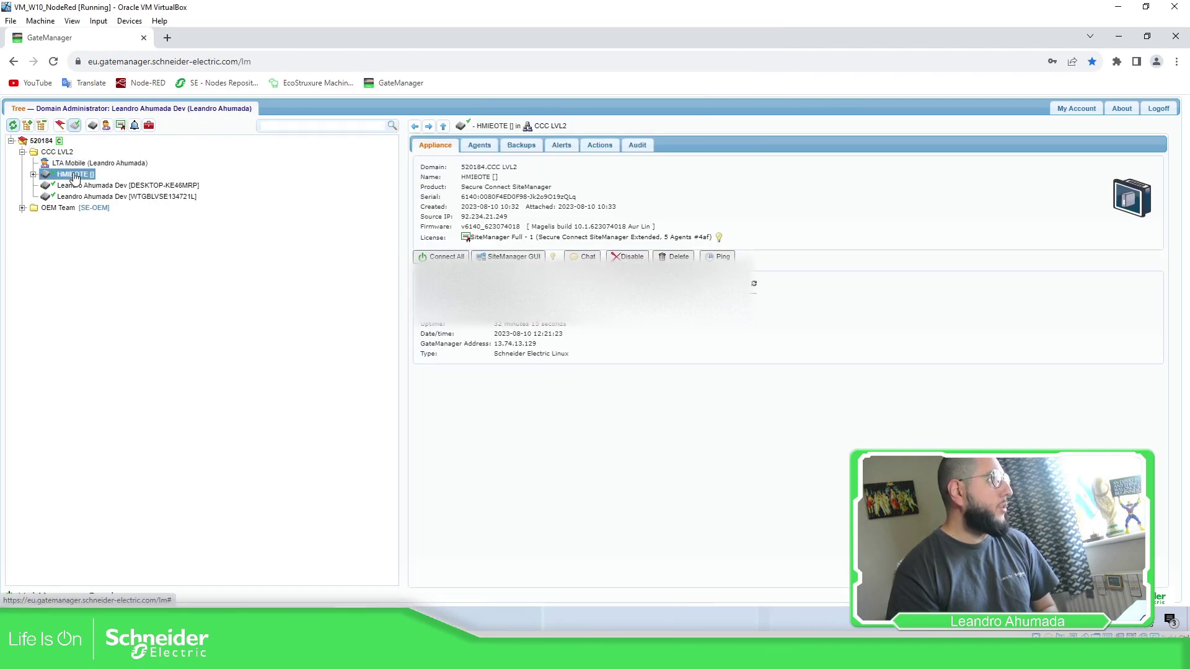
{"action": "left_click", "coordinate": [83, 164]}
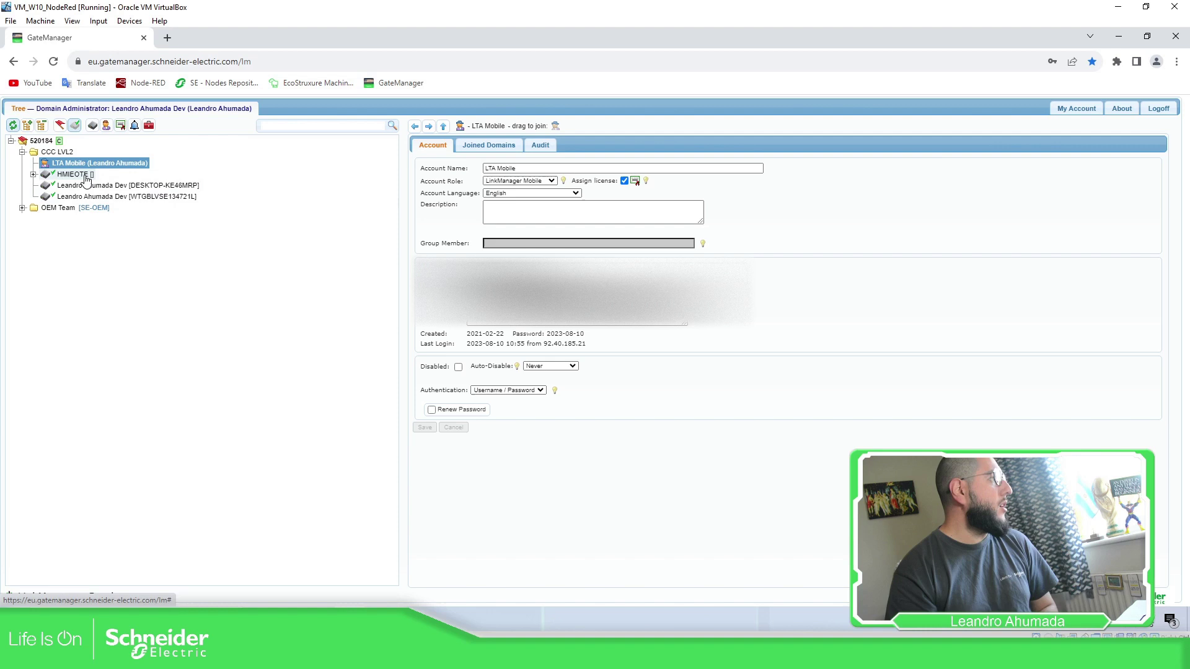
{"action": "left_click", "coordinate": [86, 178]}
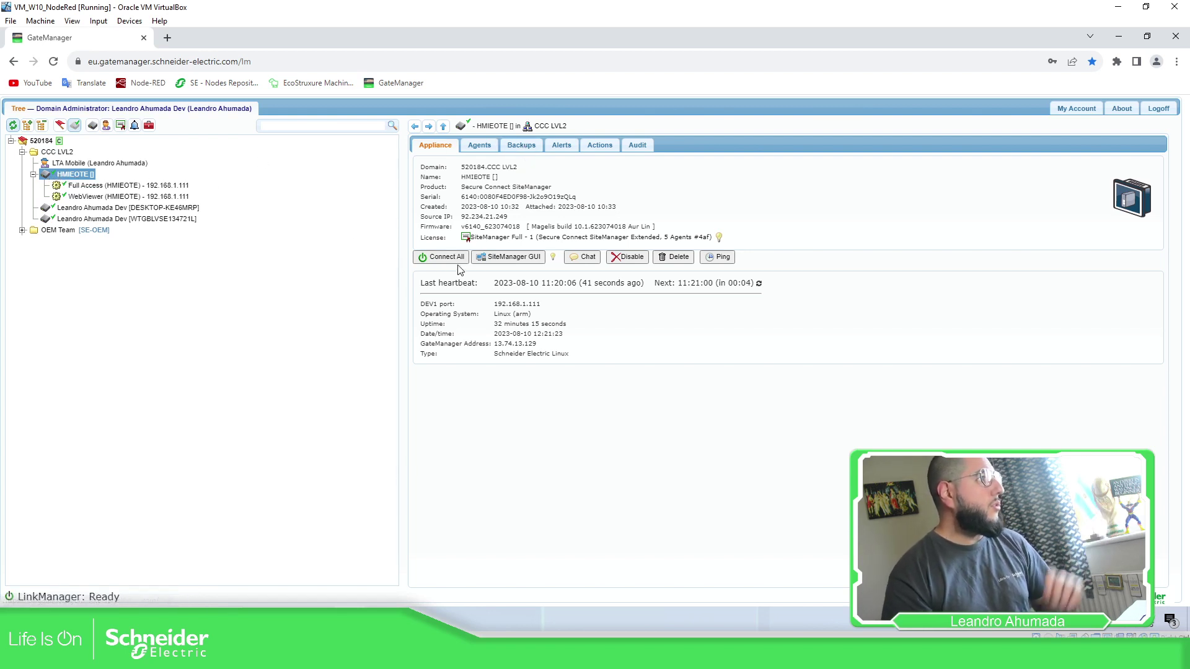
{"action": "left_click", "coordinate": [514, 259]}
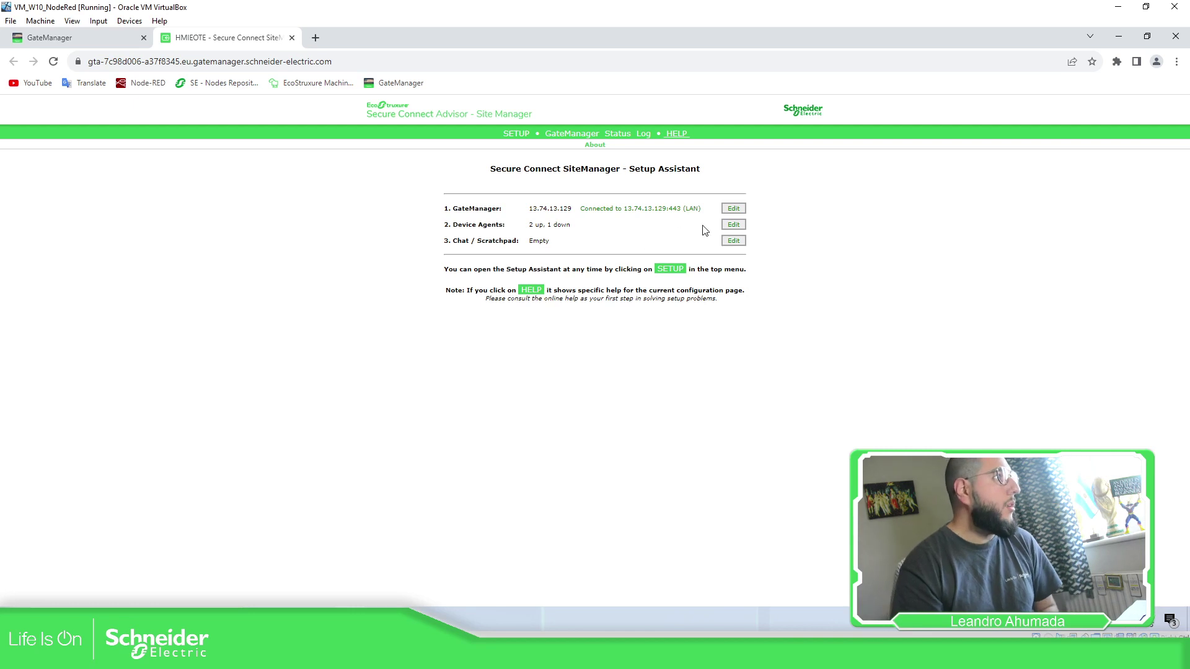
{"action": "left_click", "coordinate": [734, 227]}
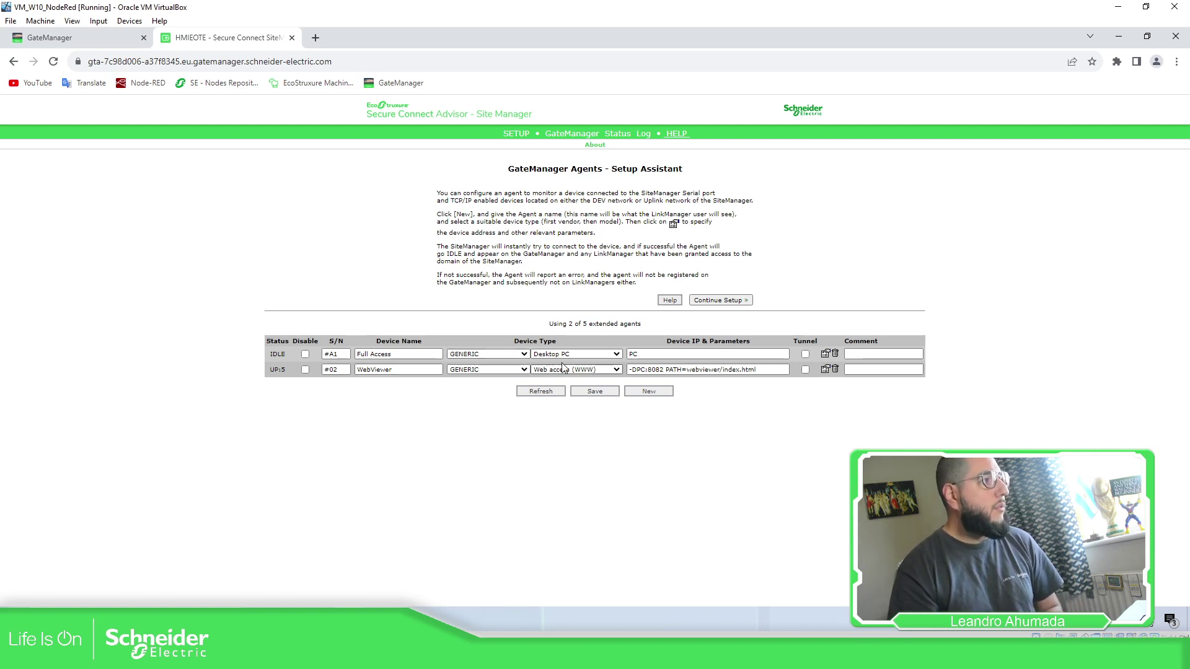
{"action": "left_click", "coordinate": [659, 370]}
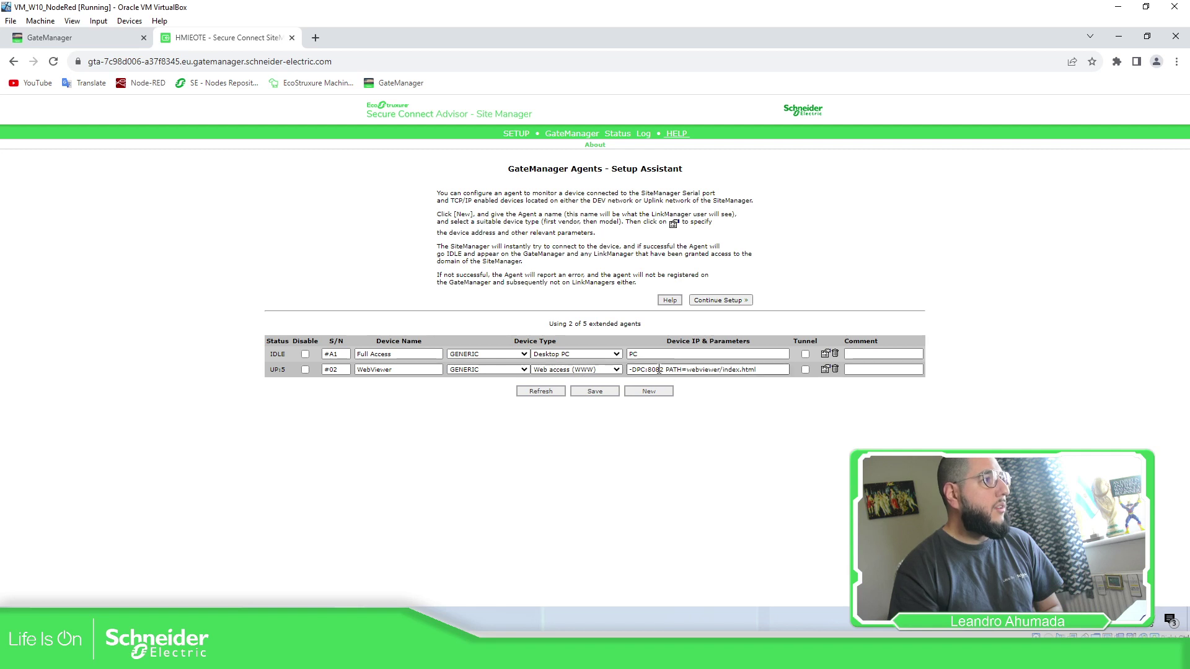
{"action": "mouse_move", "coordinate": [628, 371]}
{"action": "left_mouse_down"}
{"action": "mouse_move", "coordinate": [766, 372]}
{"action": "mouse_move", "coordinate": [668, 383]}
{"action": "mouse_move", "coordinate": [633, 370]}
{"action": "left_mouse_up"}
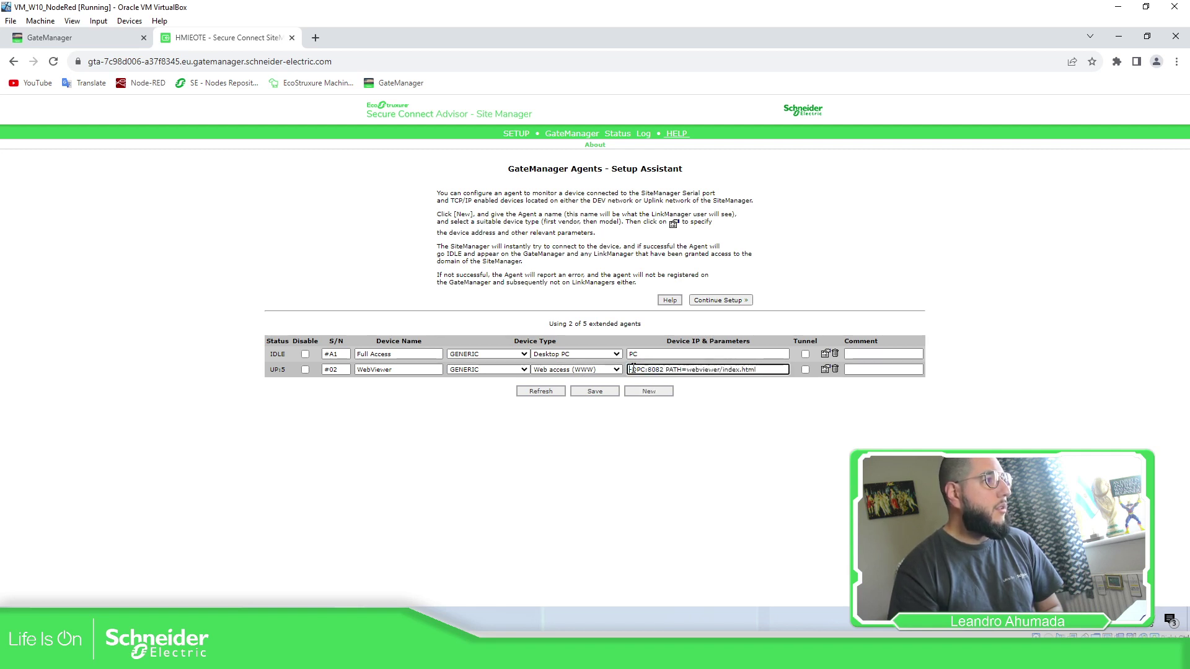
{"action": "double_click", "coordinate": [665, 373]}
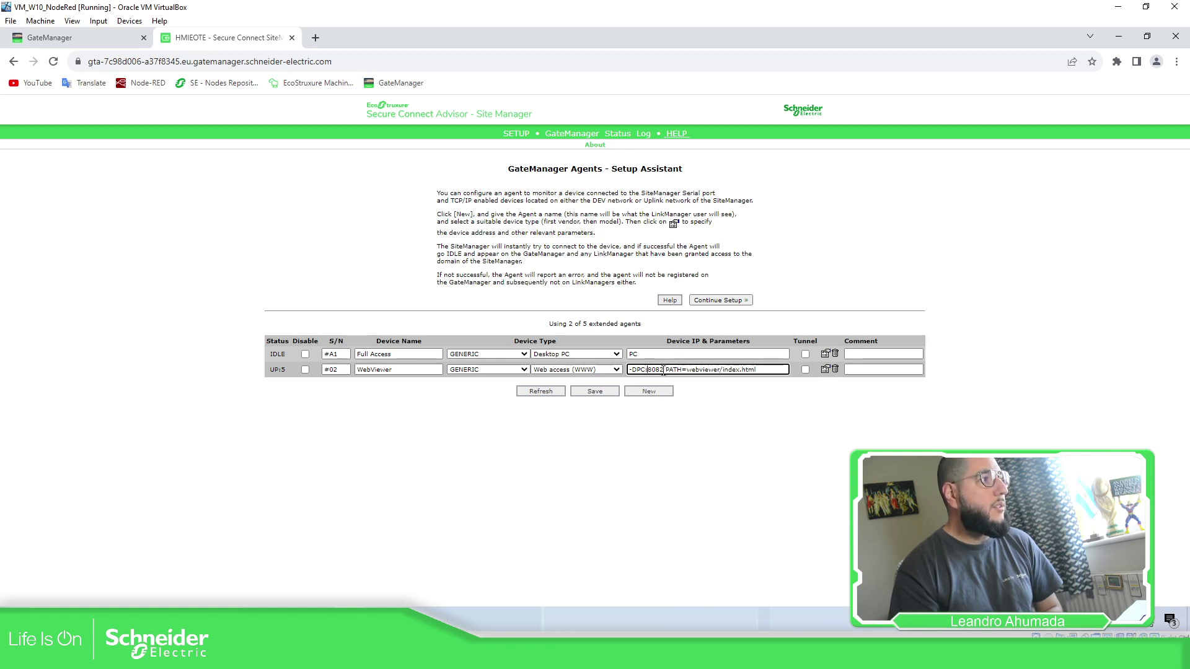
{"action": "left_click_drag", "start_coordinate": [660, 370], "coordinate": [649, 367]}
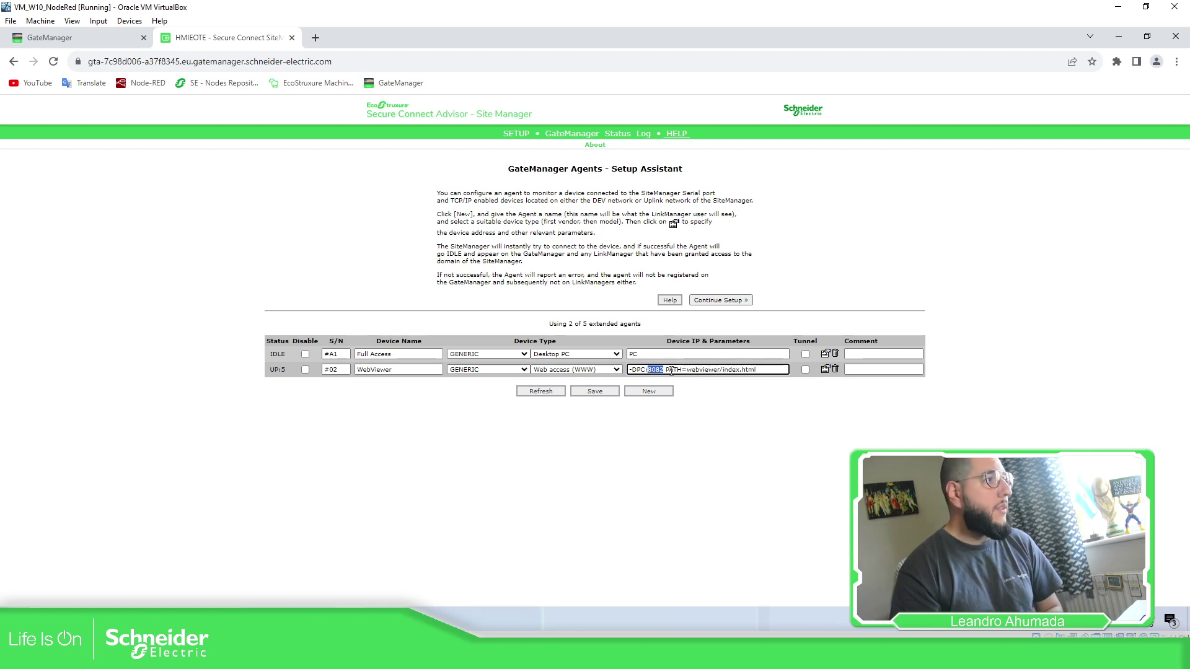
{"action": "left_click_drag", "start_coordinate": [667, 370], "coordinate": [724, 369]}
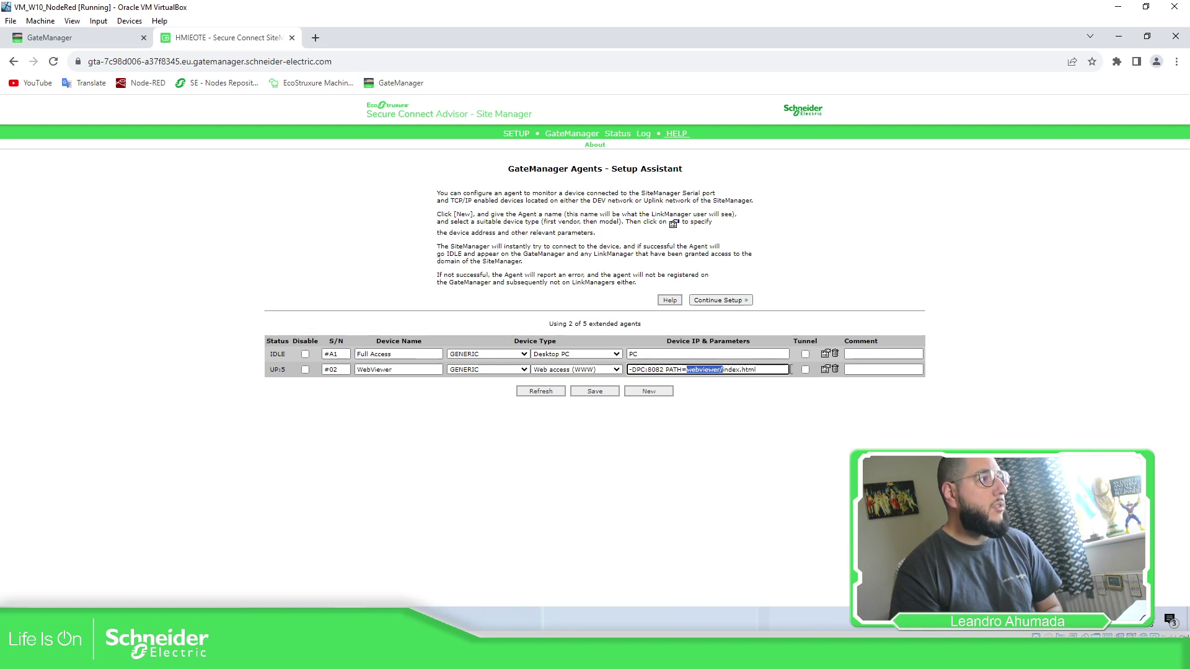
{"action": "left_click", "coordinate": [825, 371]}
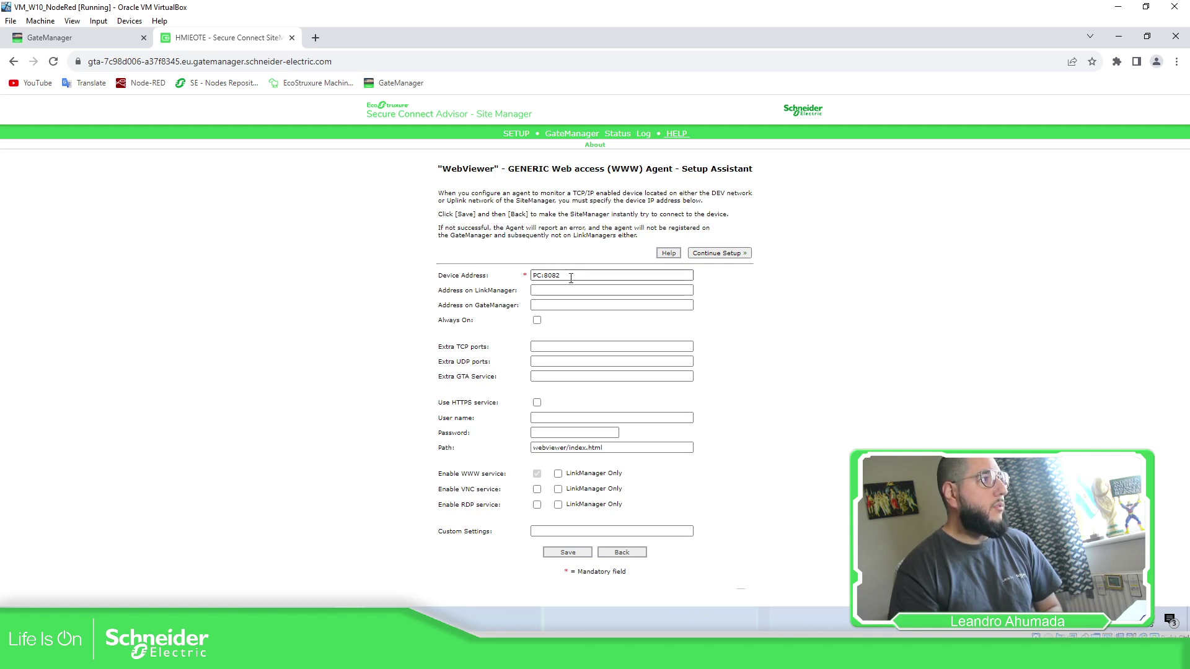
{"action": "left_click", "coordinate": [635, 554]}
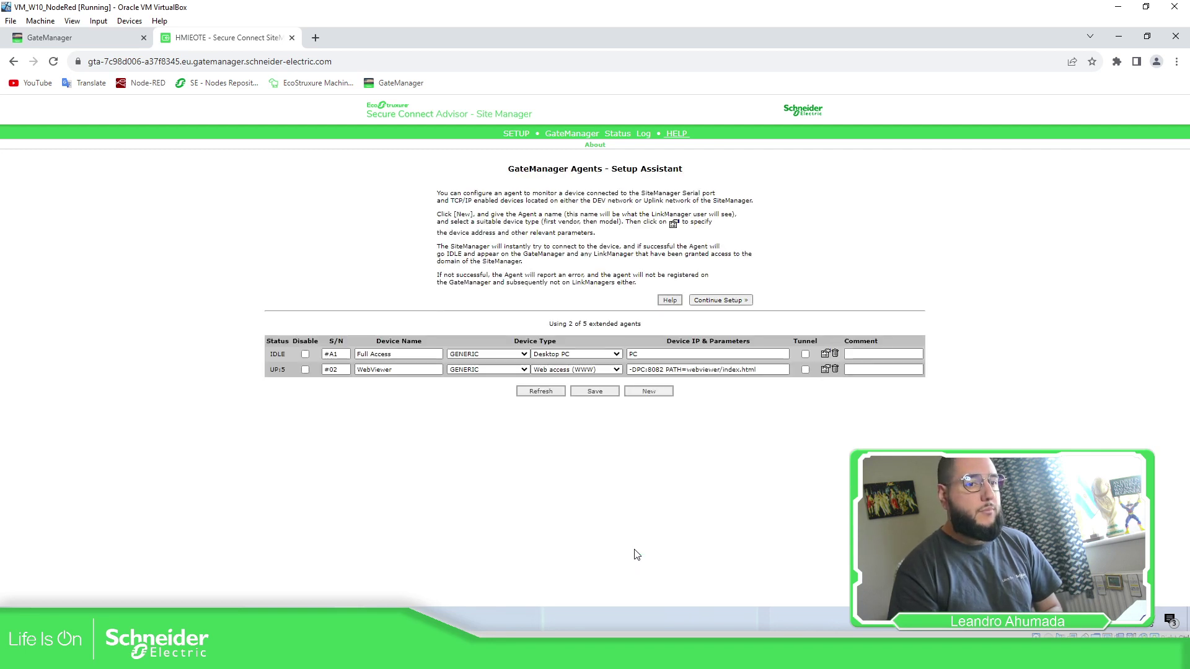
{"action": "left_click", "coordinate": [291, 37]}
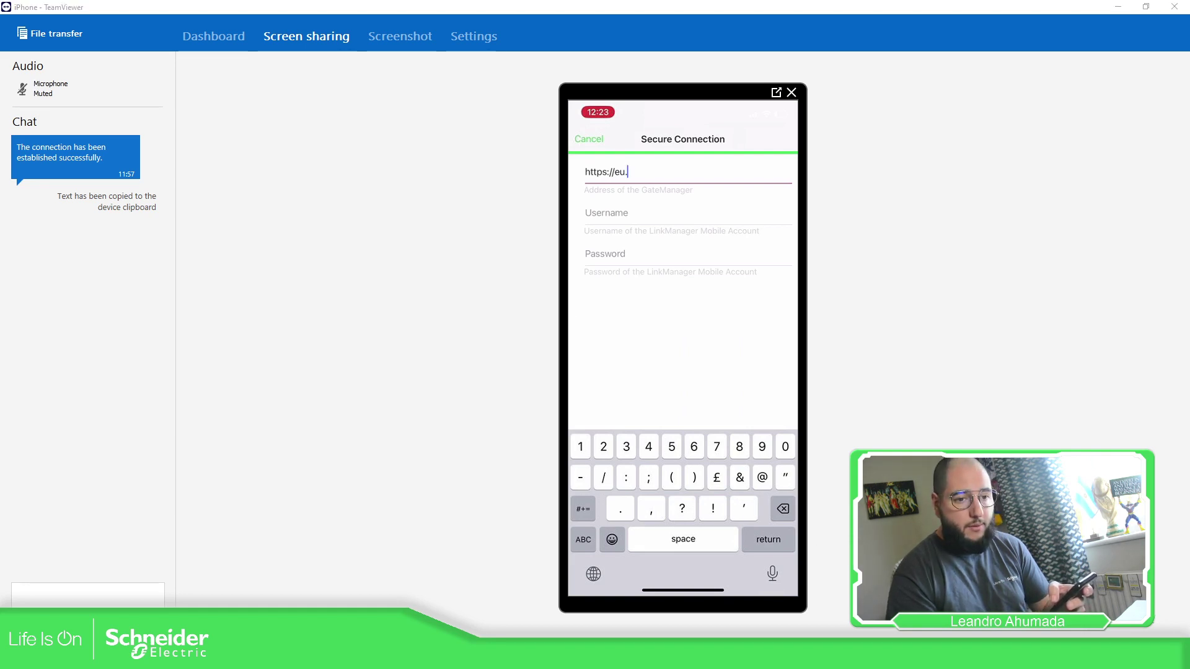
Retype the LinkManager Mobile account password in the iPhone's Password field and dismiss the keyboard
{"action": "key", "text": "alt+Tab"}
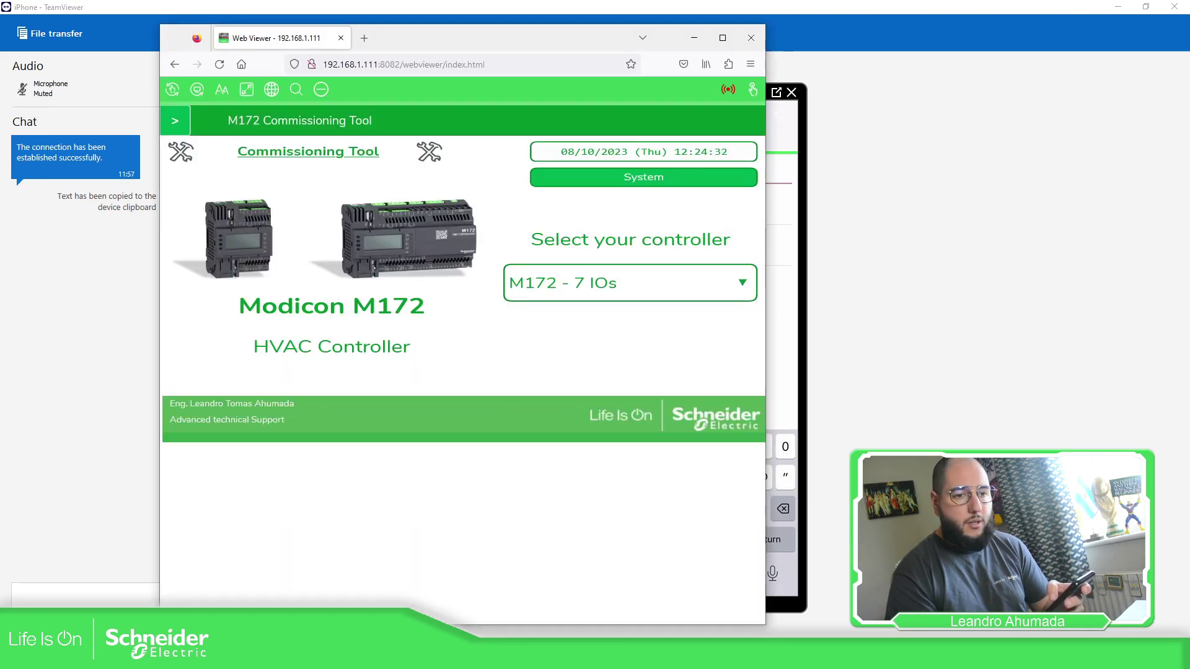
{"action": "key", "text": "alt+Tab"}
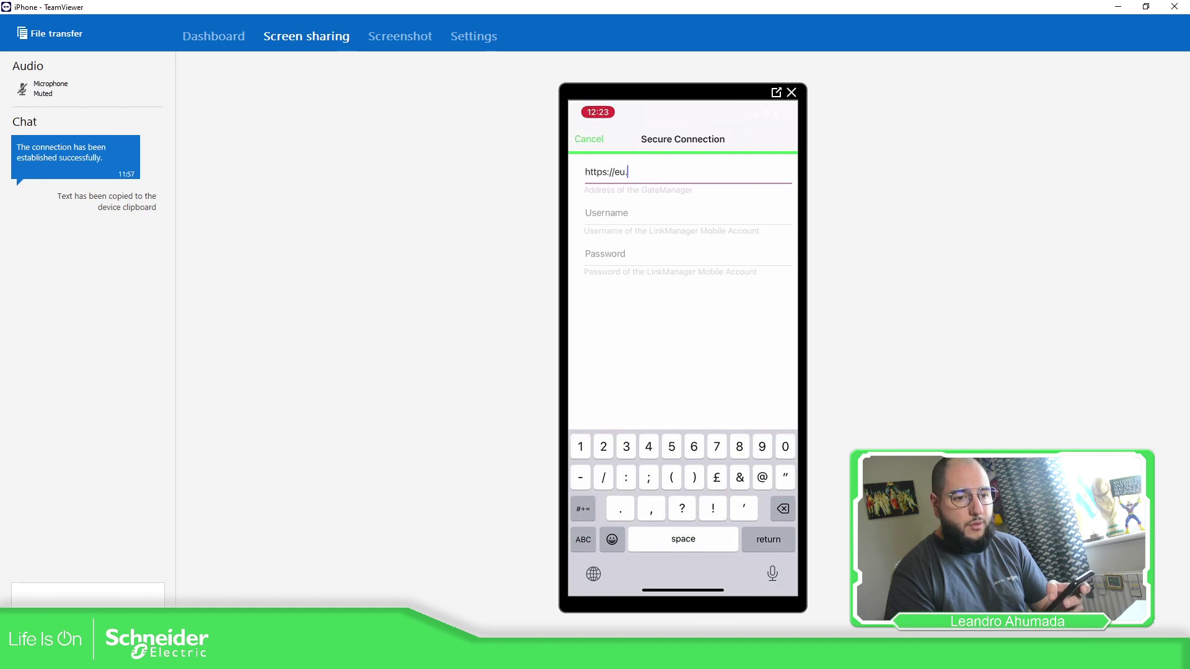
{"action": "key", "text": "alt+Tab"}
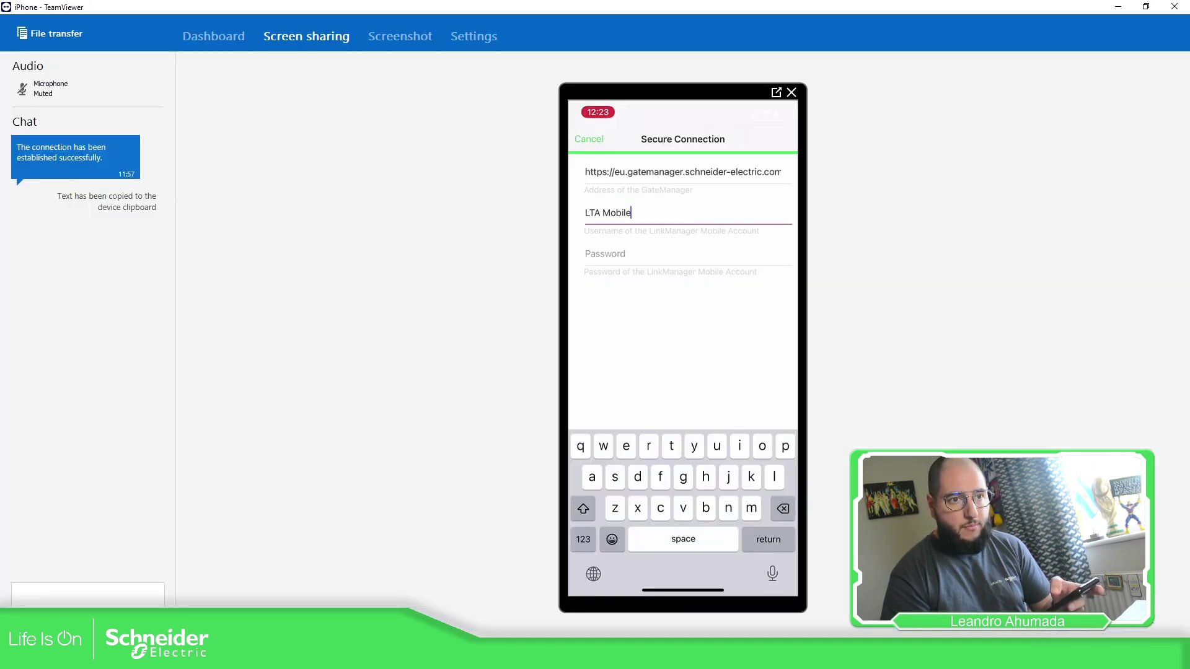
{"action": "left_click", "coordinate": [605, 254]}
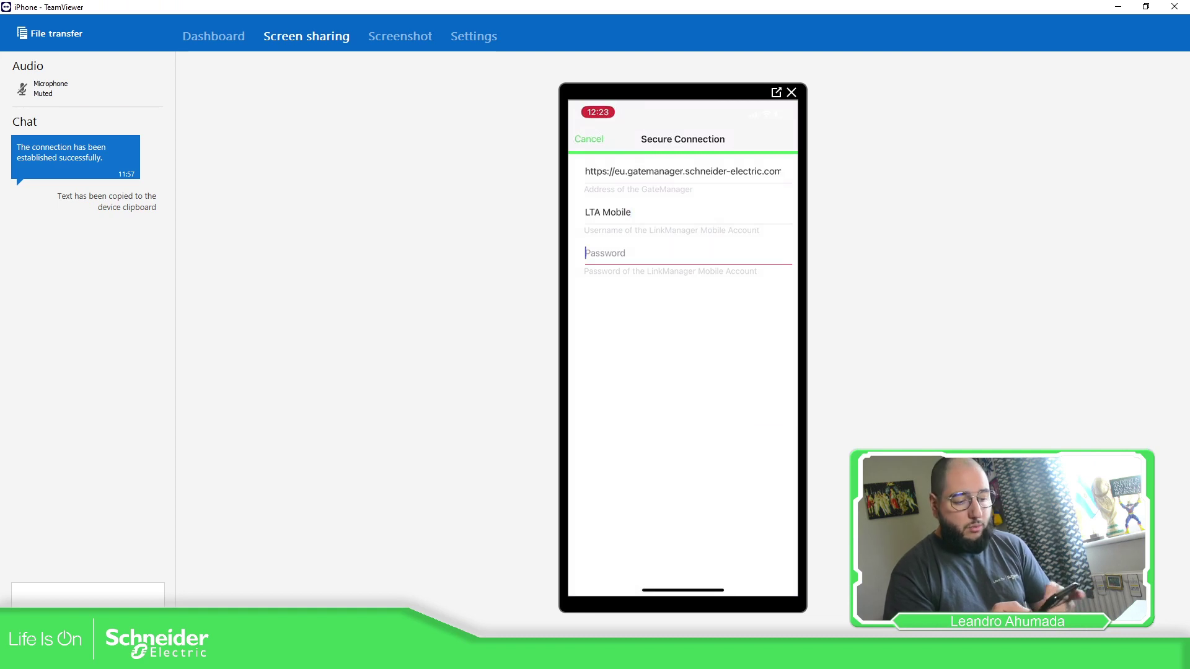
{"action": "type", "text": "•"}
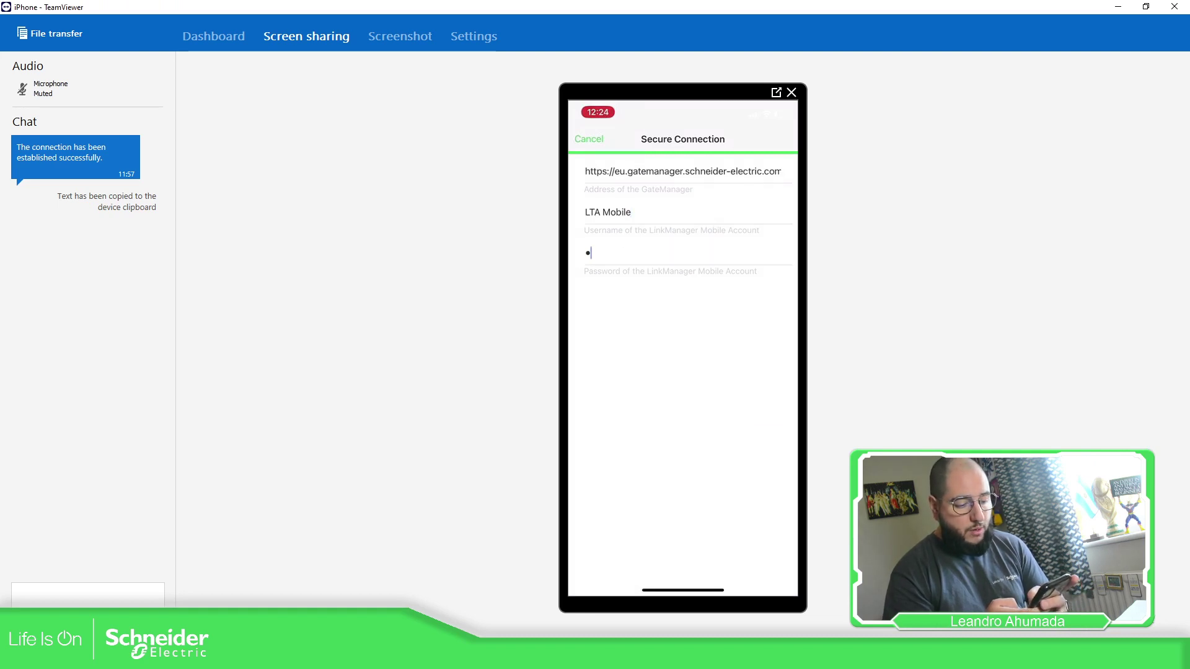
{"action": "type", "text": "•"}
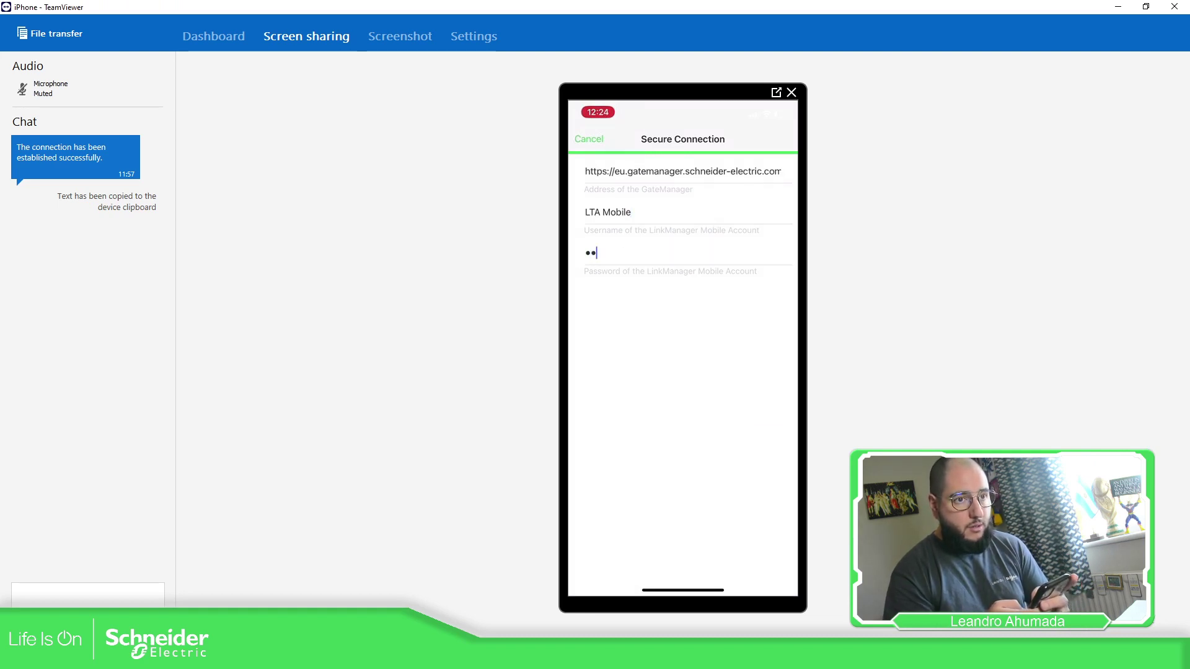
{"action": "key", "text": "BackSpace"}
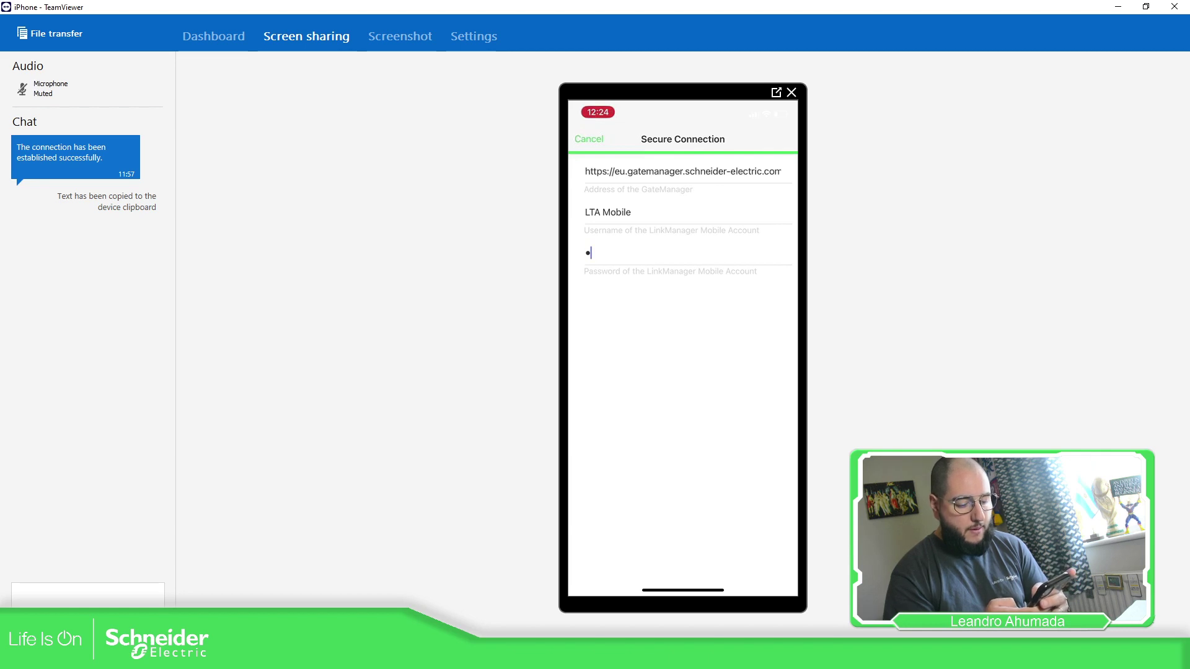
{"action": "key", "text": "BackSpace"}
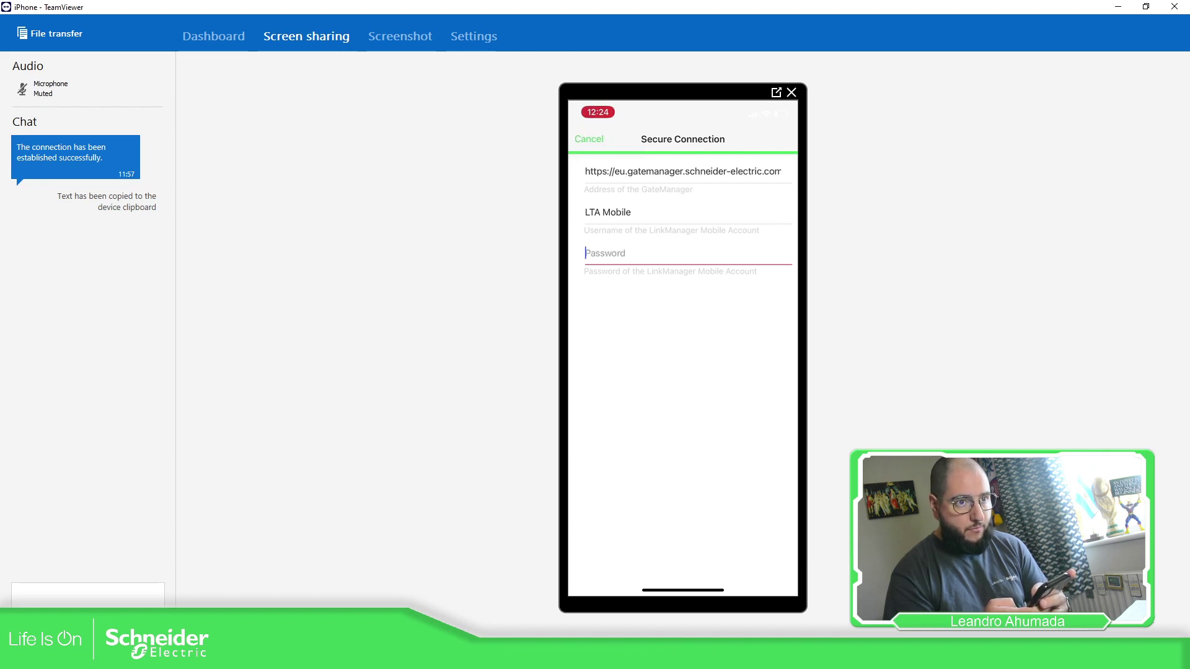
{"action": "type", "text": "••••"}
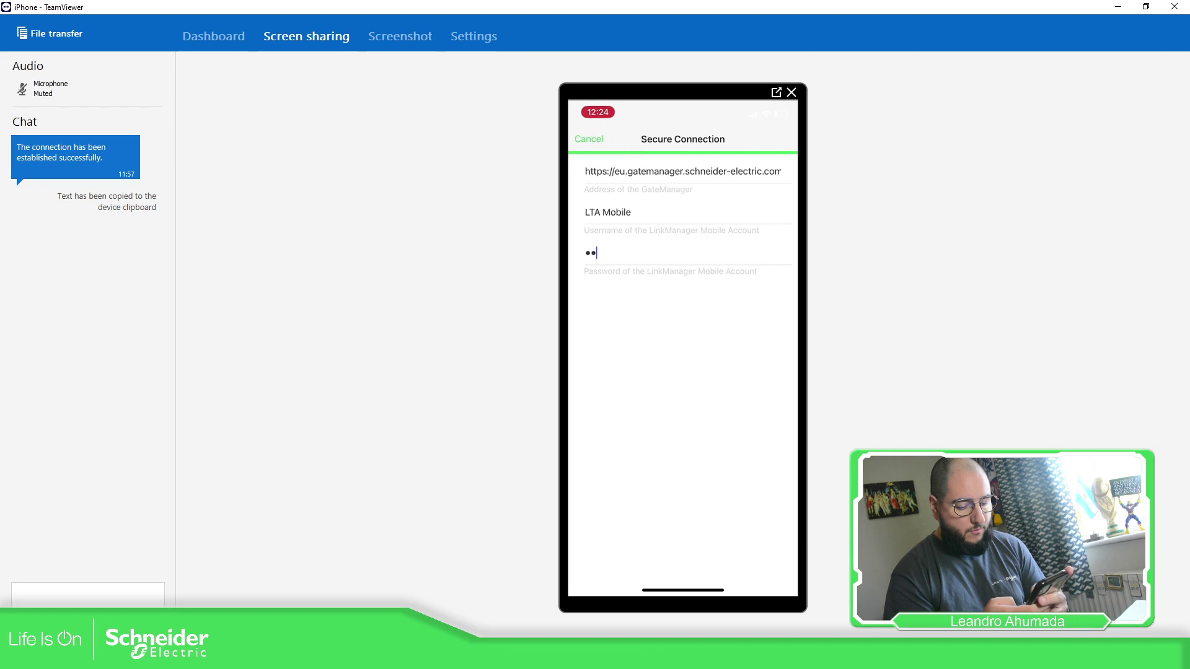
{"action": "type", "text": "••••••"}
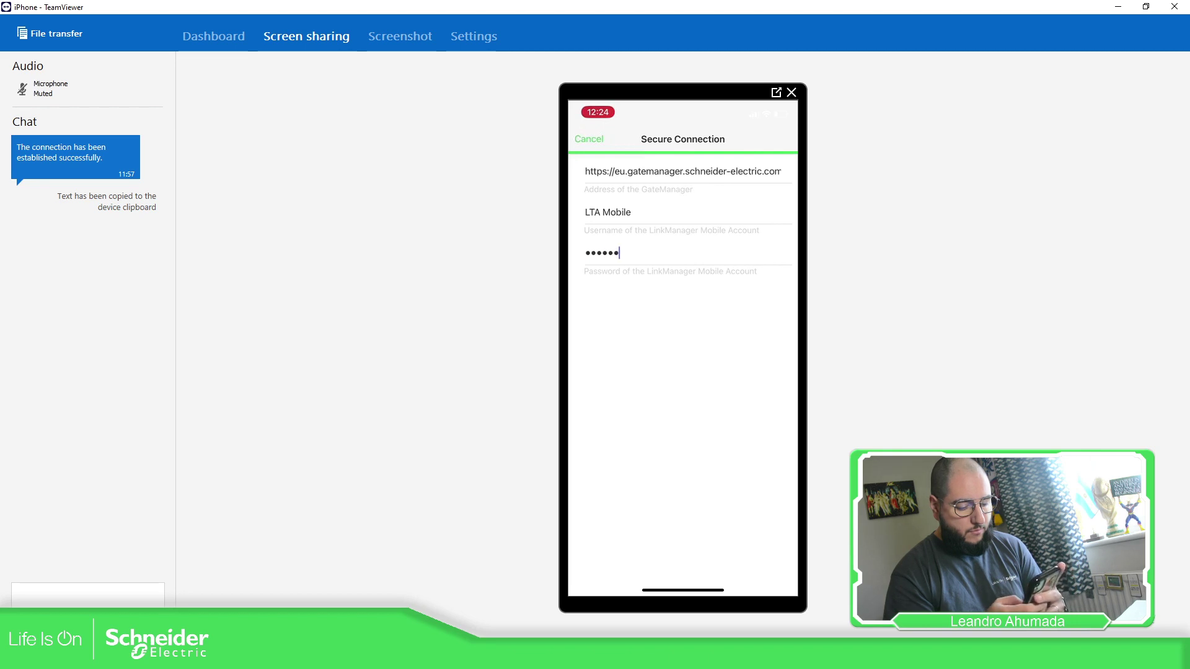
{"action": "type", "text": "•"}
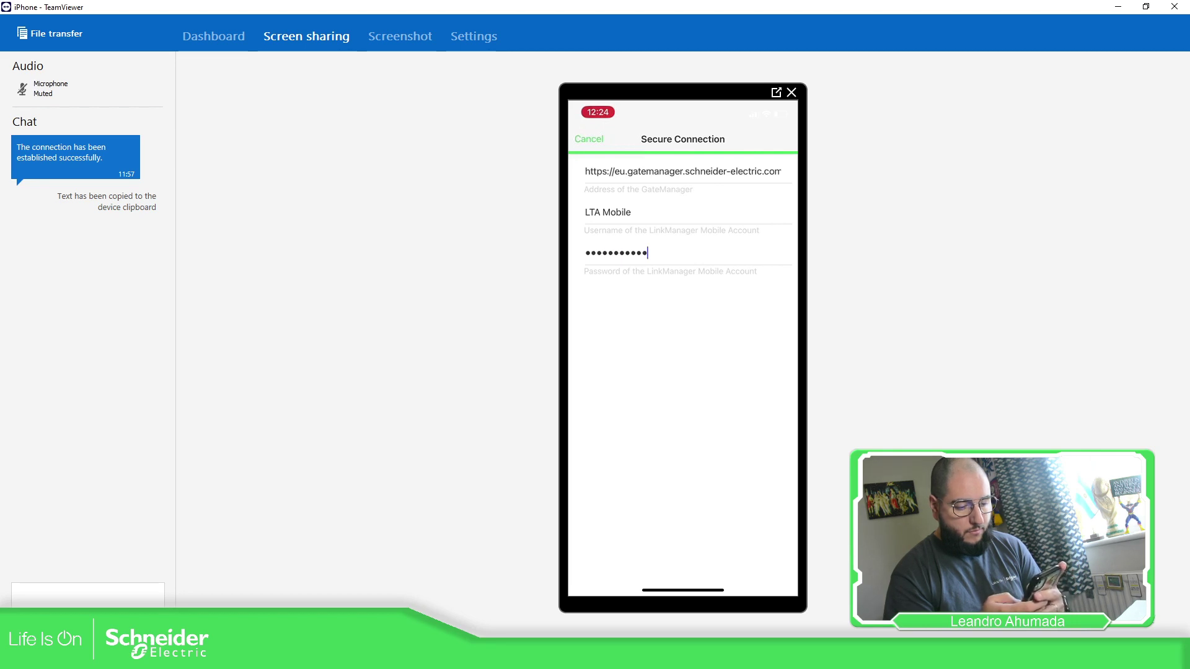
{"action": "key", "text": "Return"}
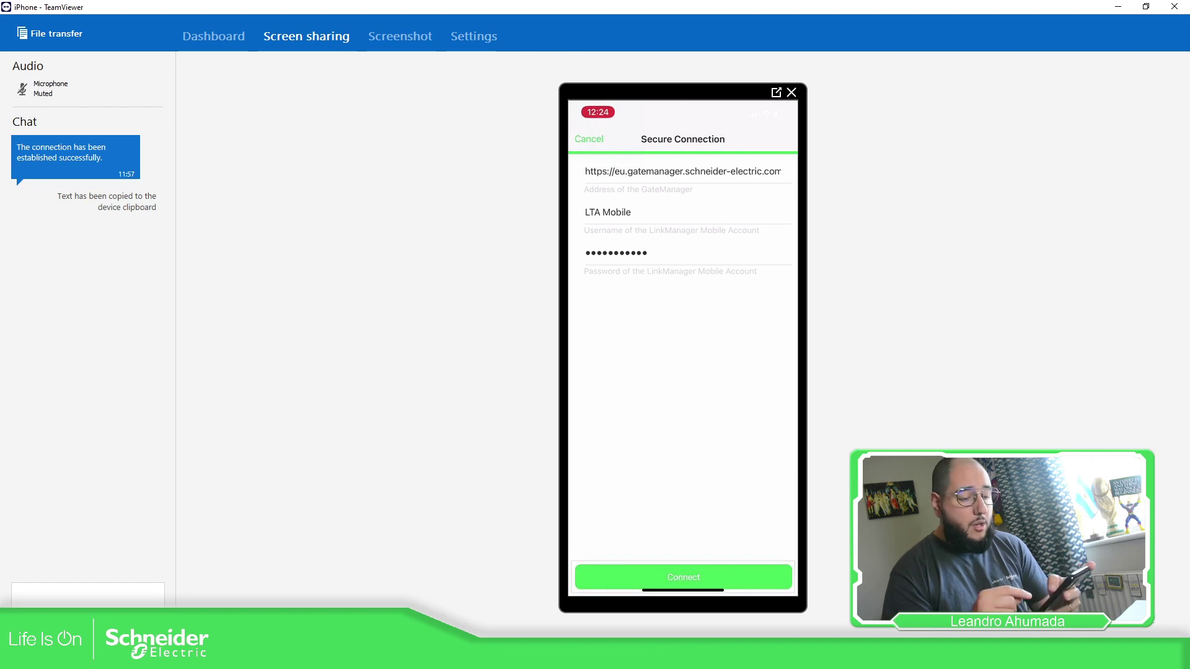
Connect to the GateManager, choose the HMIEOTE WebViewer agent and accept the safety warning
{"action": "left_click", "coordinate": [684, 577]}
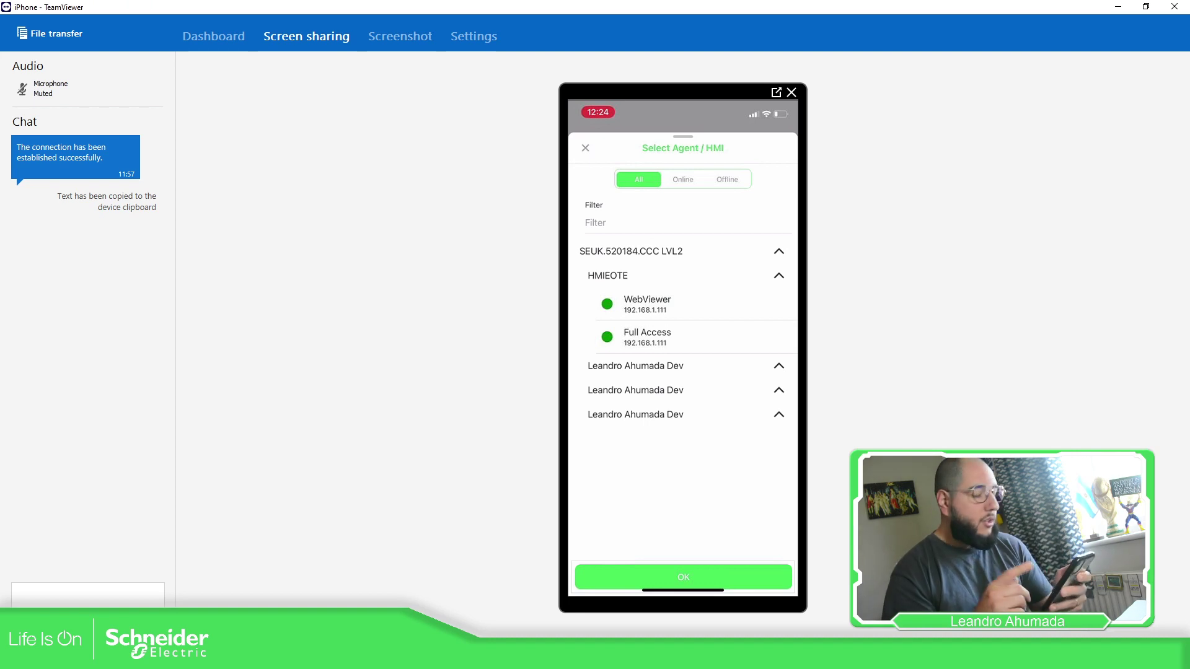
{"action": "left_click", "coordinate": [682, 304]}
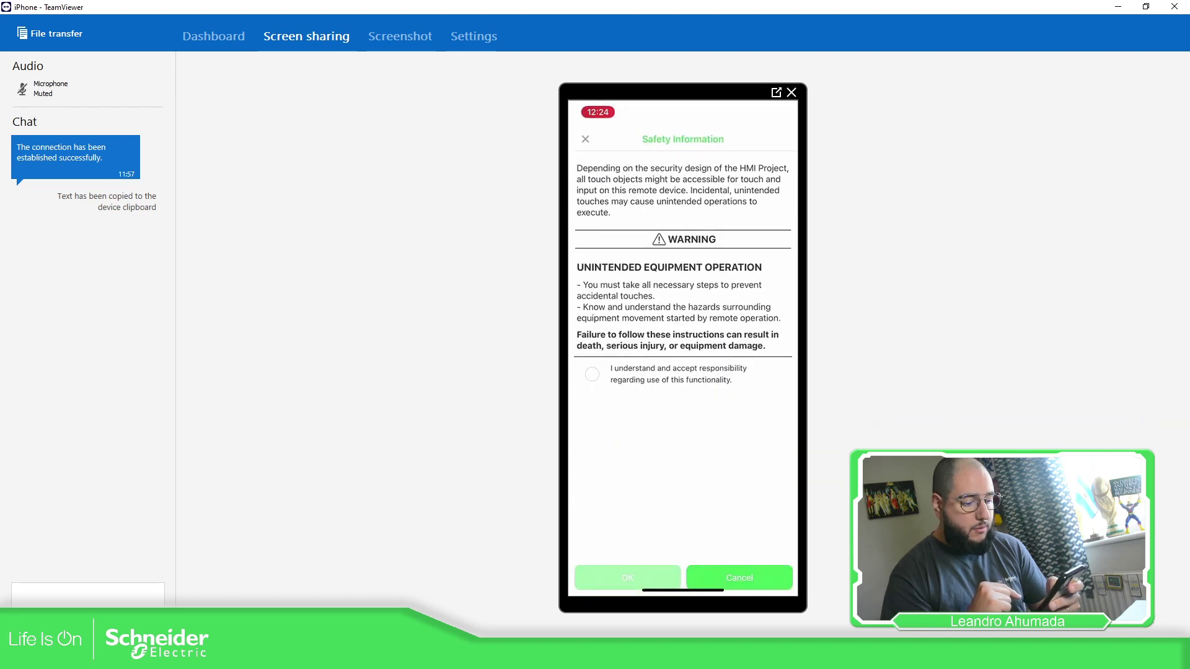
{"action": "left_click", "coordinate": [592, 374]}
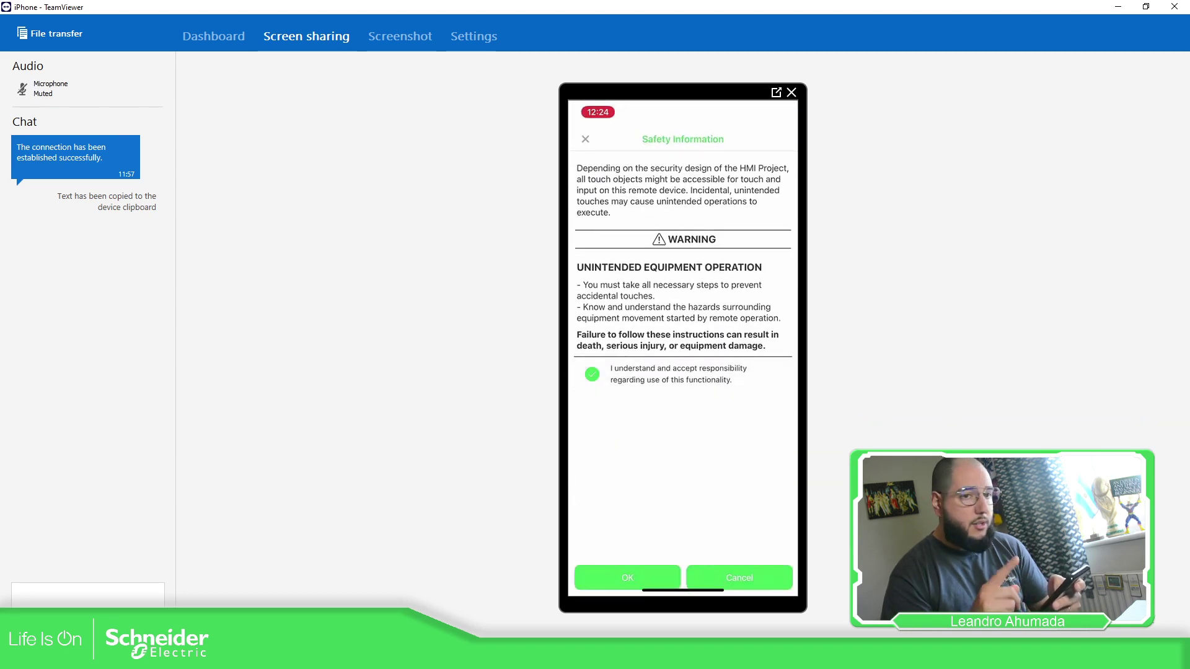
{"action": "left_click", "coordinate": [628, 577]}
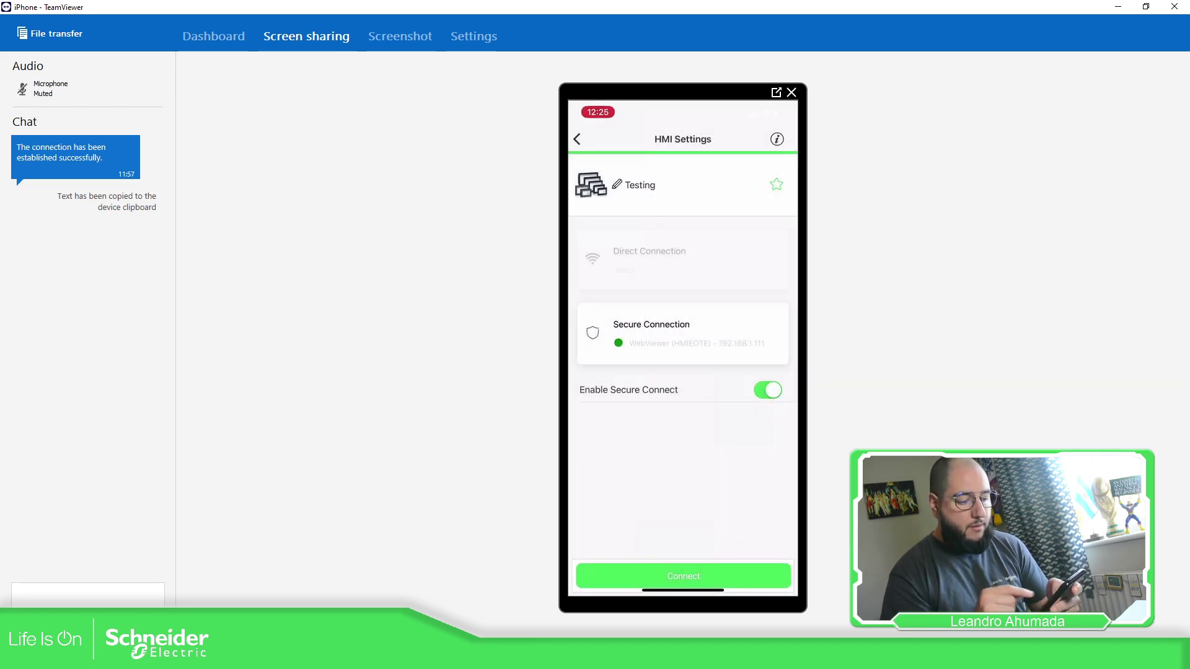
Connect the 'Testing' HMI securely and accept the responsibility warning again
{"action": "left_click", "coordinate": [683, 576]}
{"action": "left_click", "coordinate": [592, 483]}
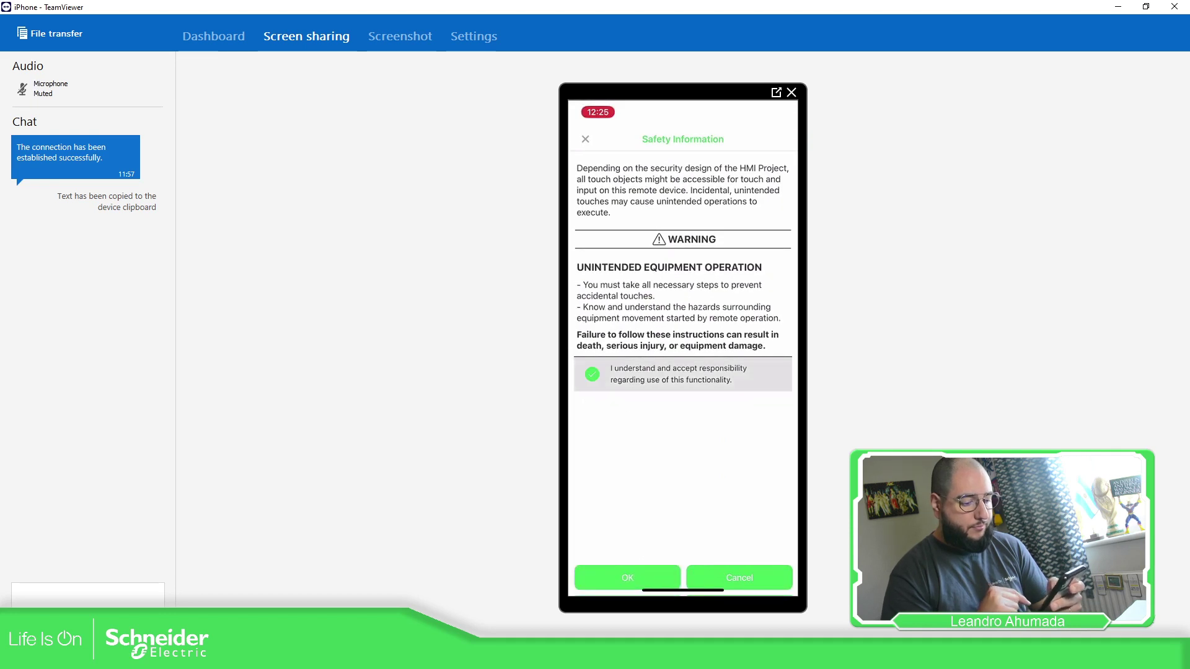
{"action": "left_click", "coordinate": [683, 580]}
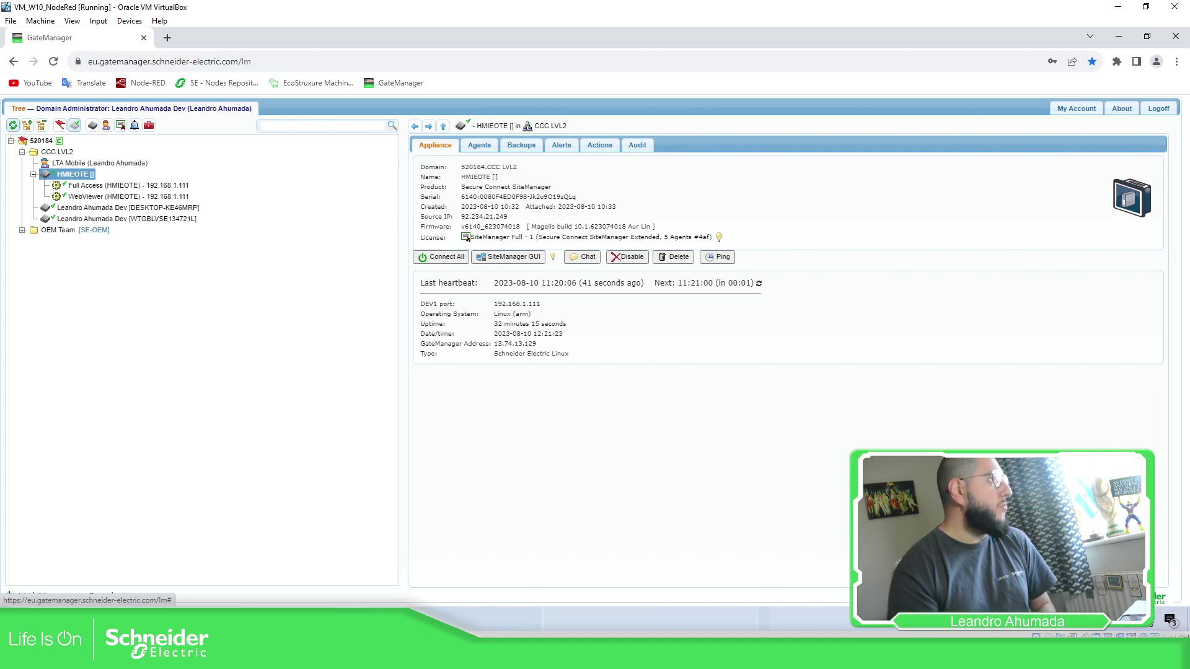
Try opening the SiteManager GUI, close the stuck connecting tabs and reload GateManager
{"action": "left_click", "coordinate": [534, 262]}
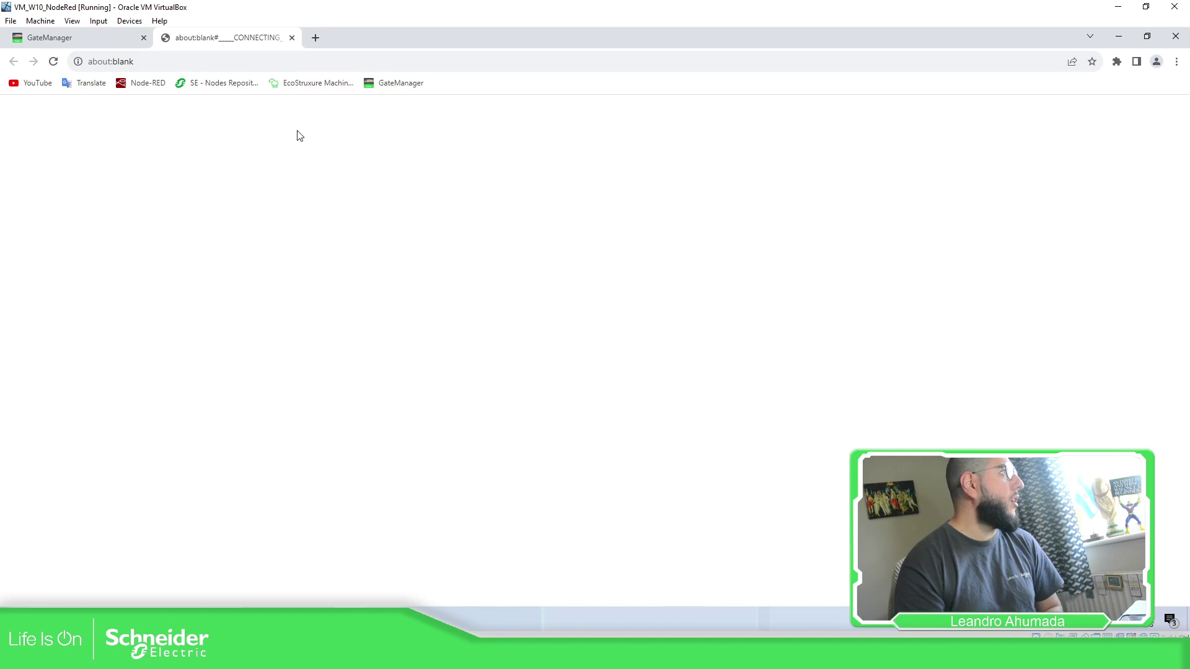
{"action": "left_click", "coordinate": [291, 37]}
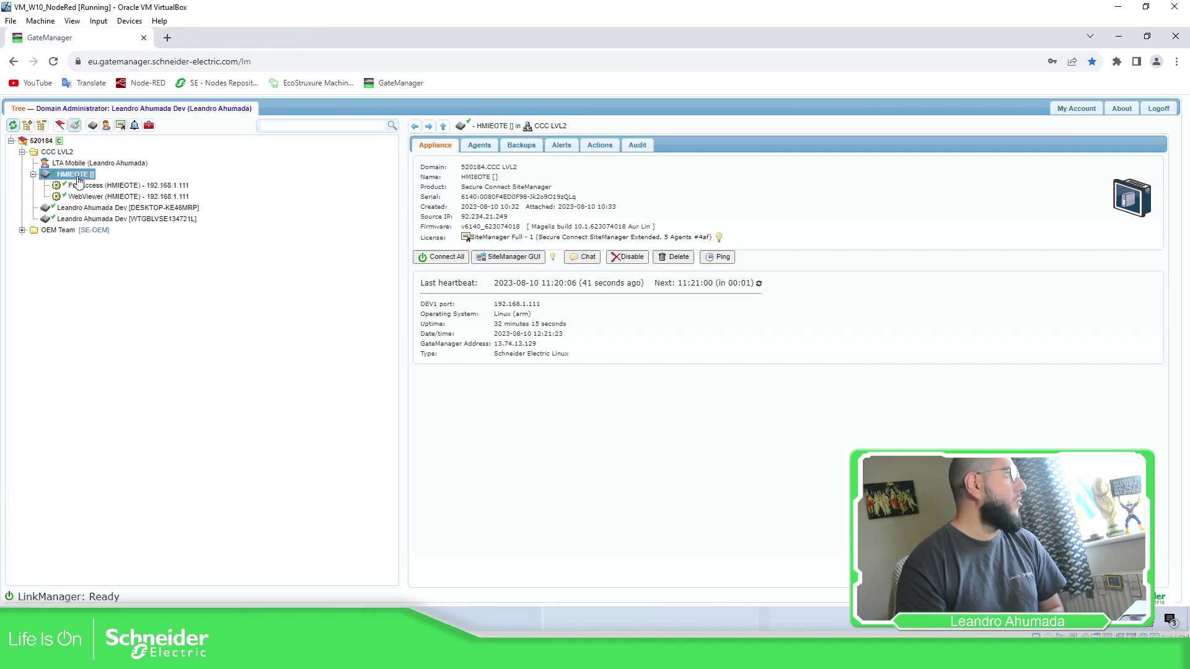
{"action": "left_click", "coordinate": [518, 259]}
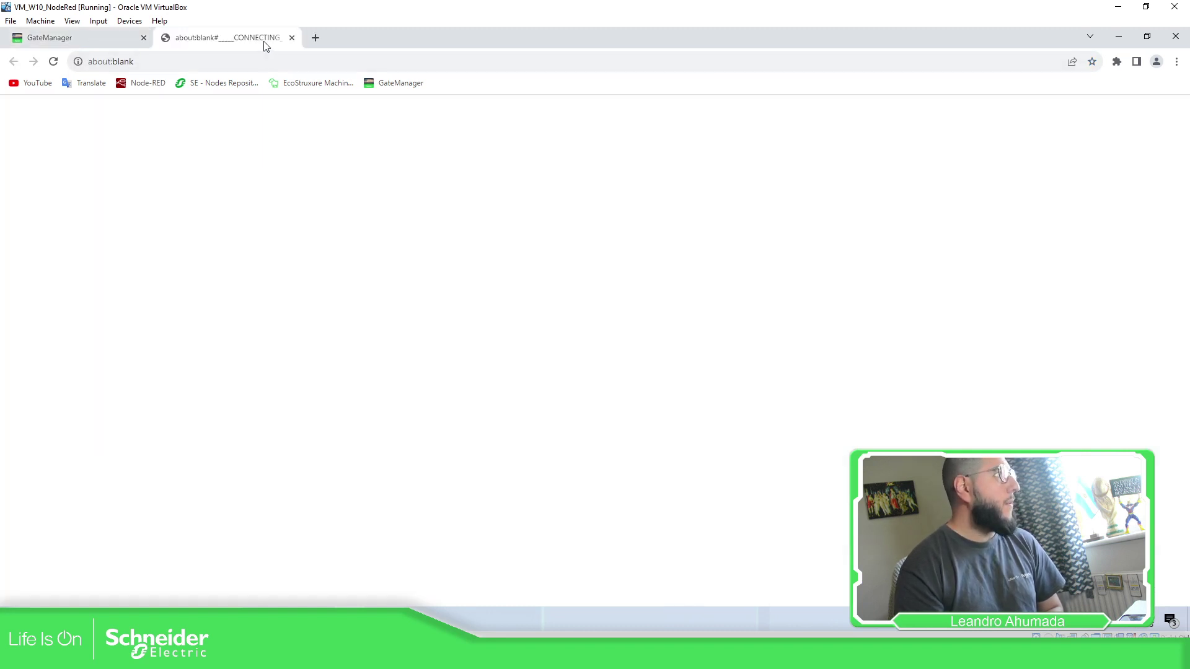
{"action": "left_click", "coordinate": [292, 38]}
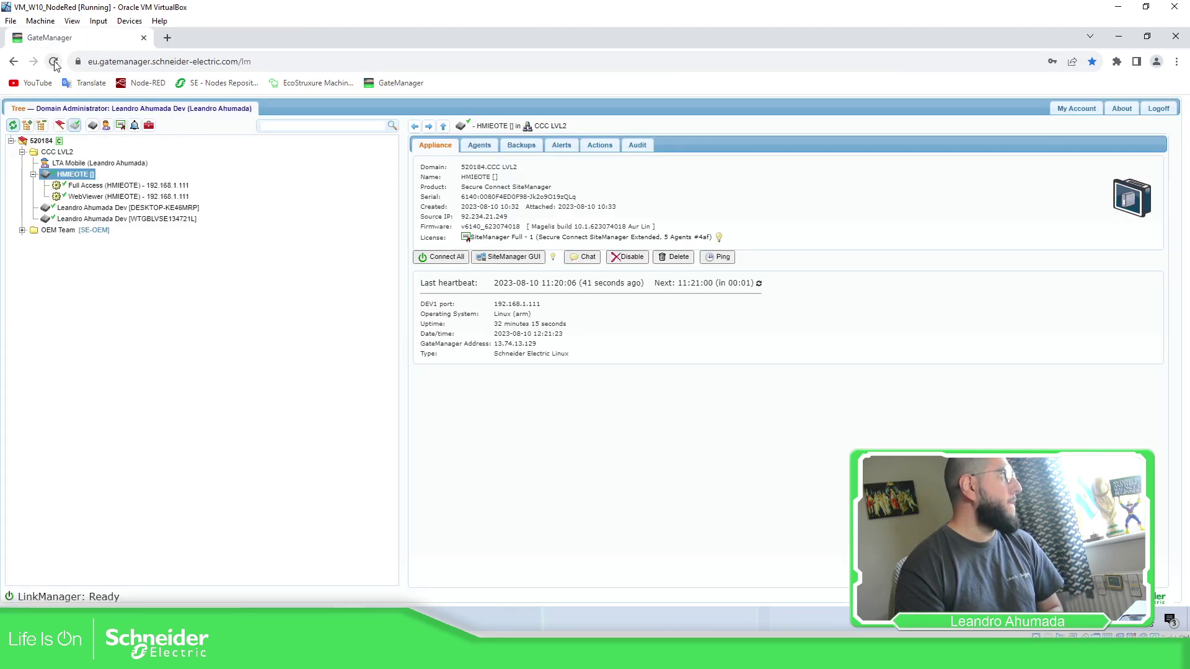
{"action": "left_click", "coordinate": [54, 62]}
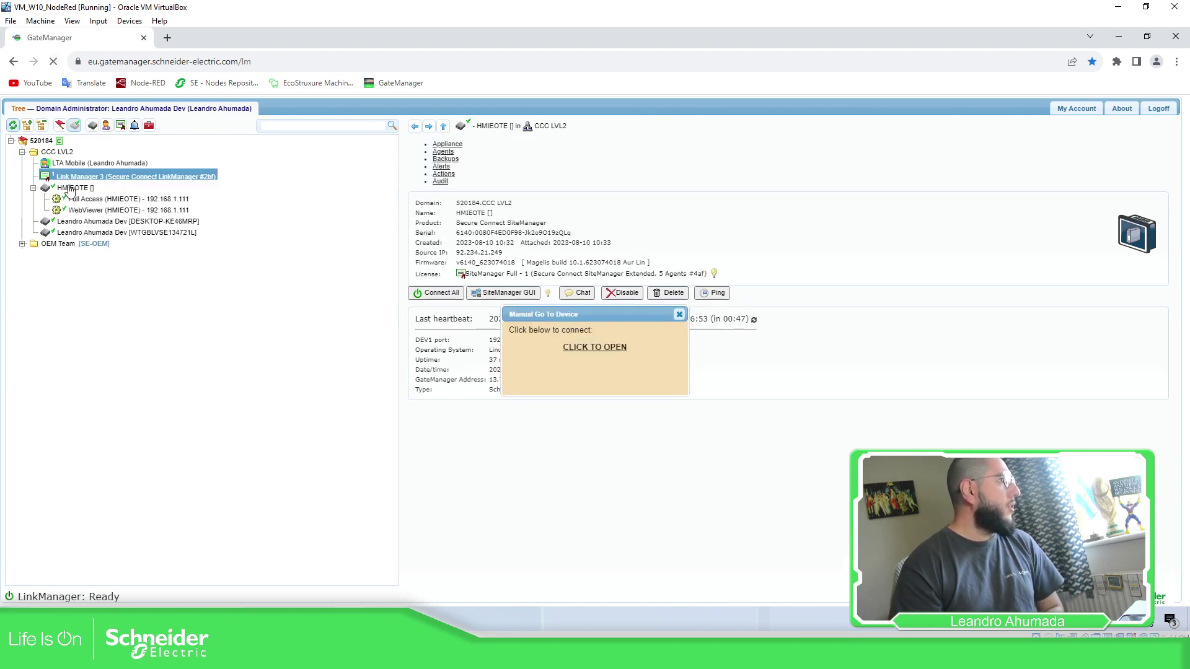
Launch and log in to Link Manager, select HMIEOTE and open its SiteManager GUI
{"action": "left_click", "coordinate": [608, 349]}
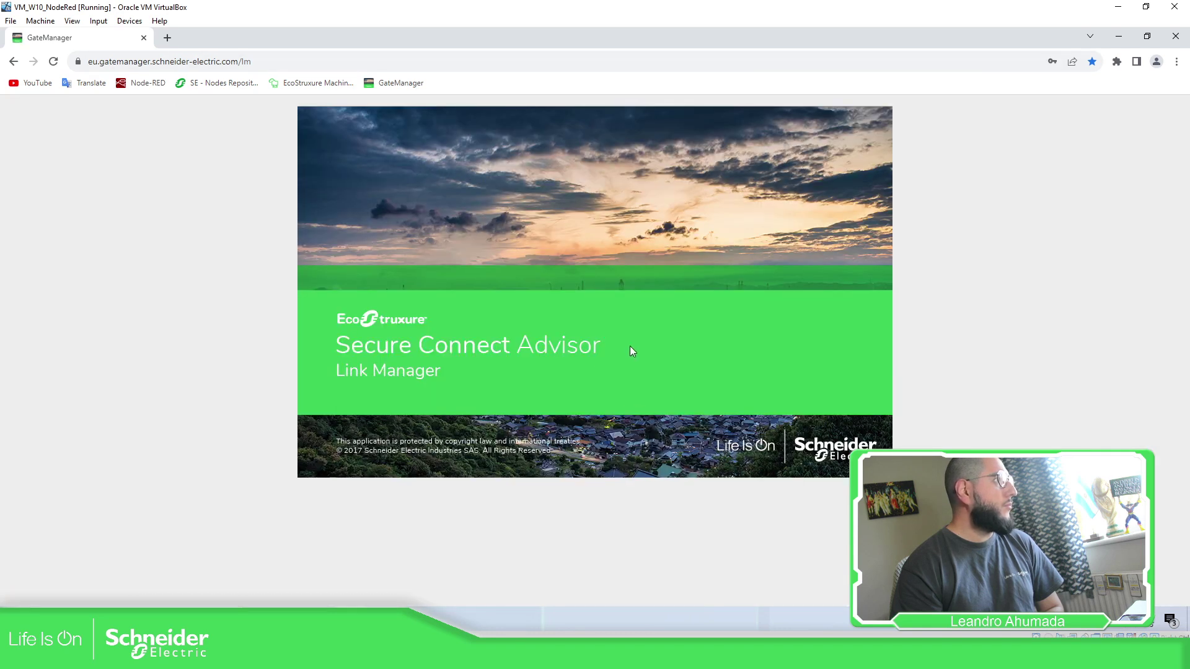
{"action": "left_click", "coordinate": [755, 369]}
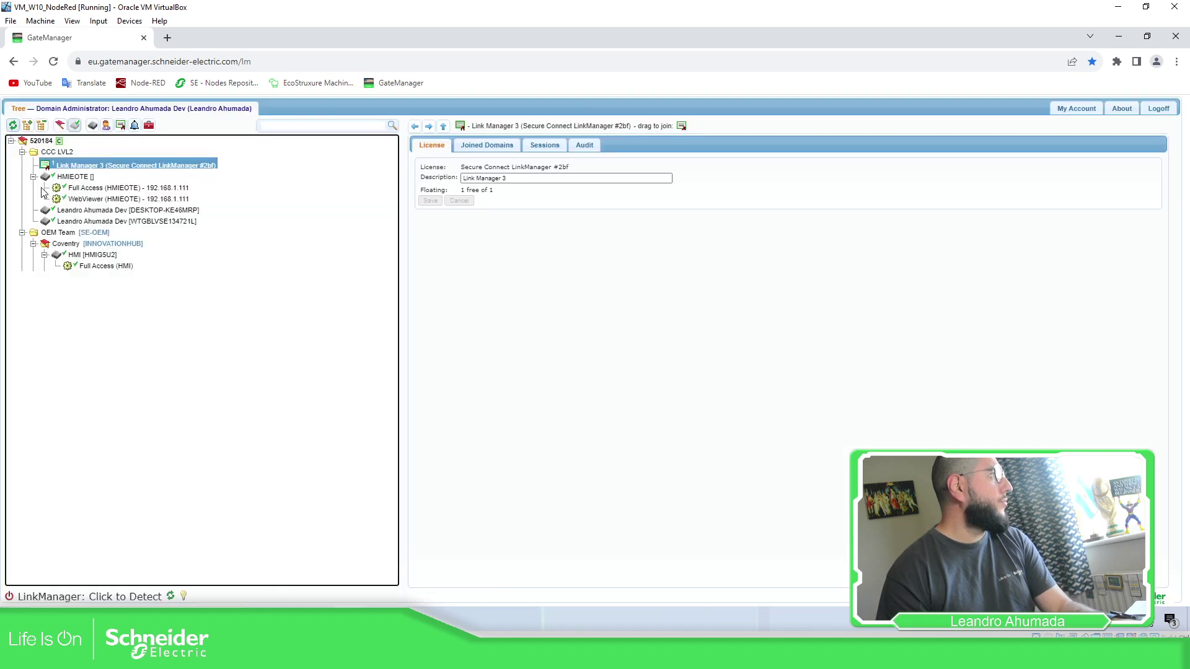
{"action": "key", "text": "Down"}
{"action": "left_click", "coordinate": [512, 256]}
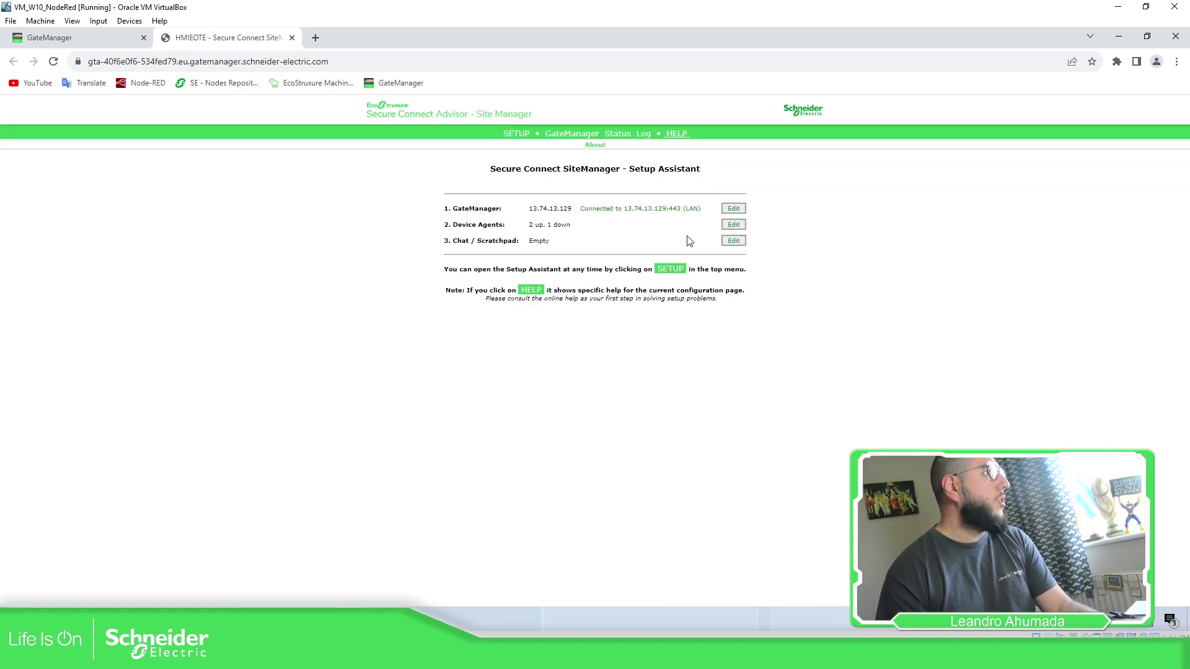
Open the Device Agents list at 125% zoom and edit the WebViewer agent
{"action": "left_click", "coordinate": [733, 225]}
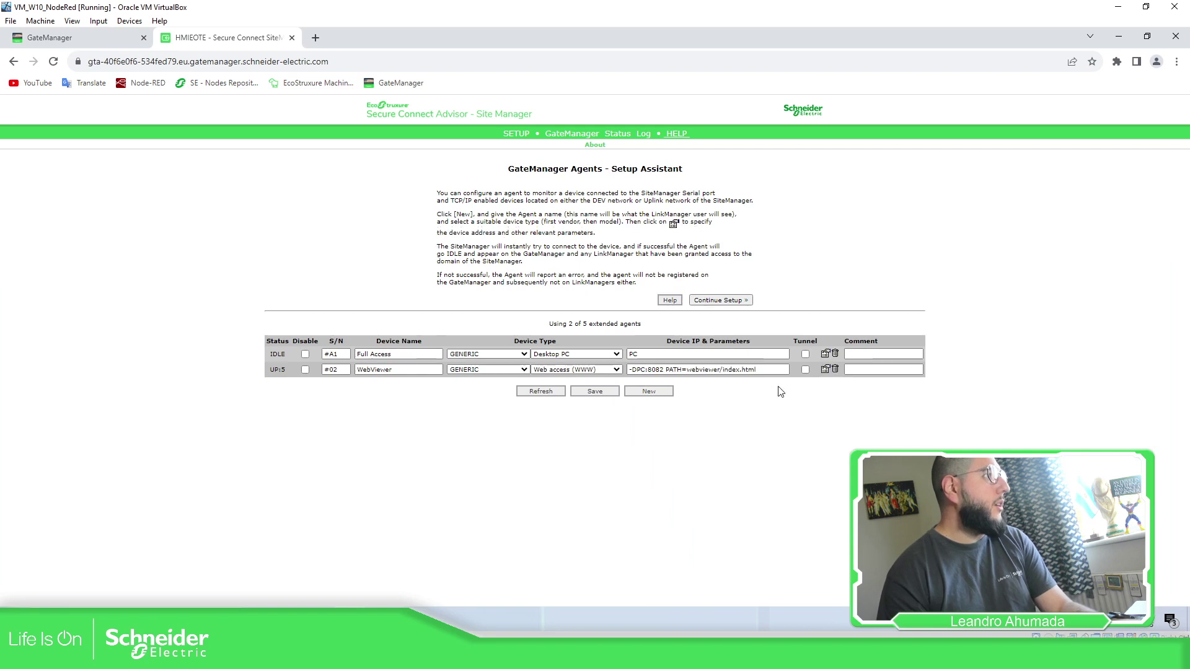
{"action": "key", "text": "ctrl+plus"}
{"action": "key", "text": "ctrl+plus"}
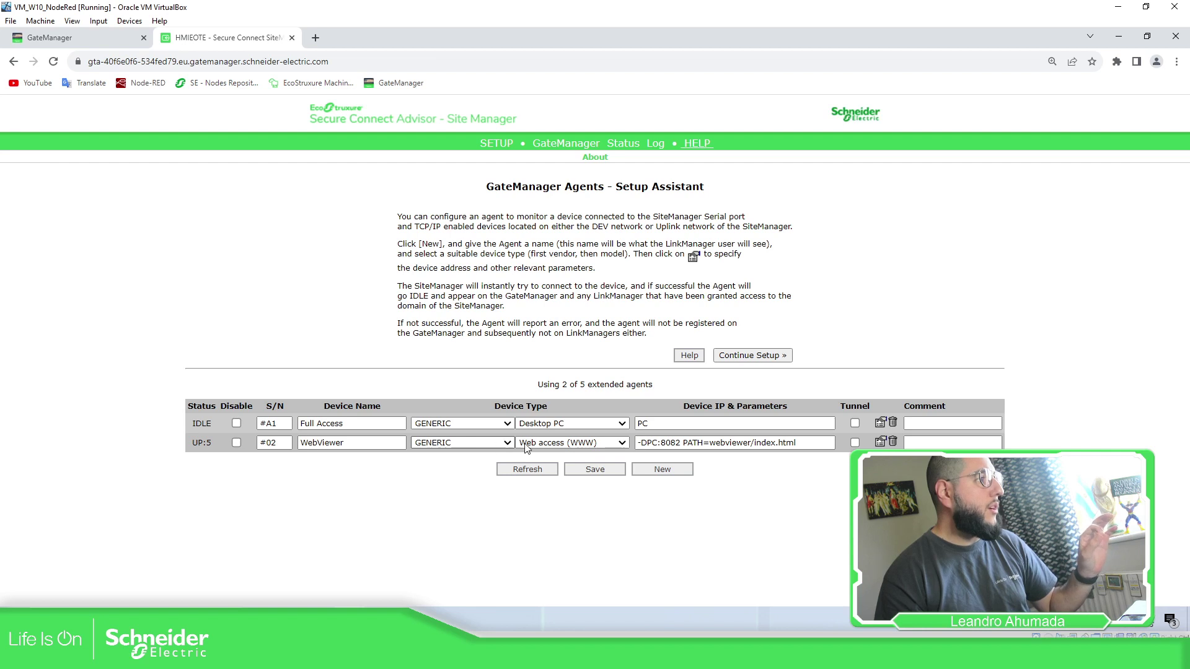
{"action": "left_click", "coordinate": [881, 441]}
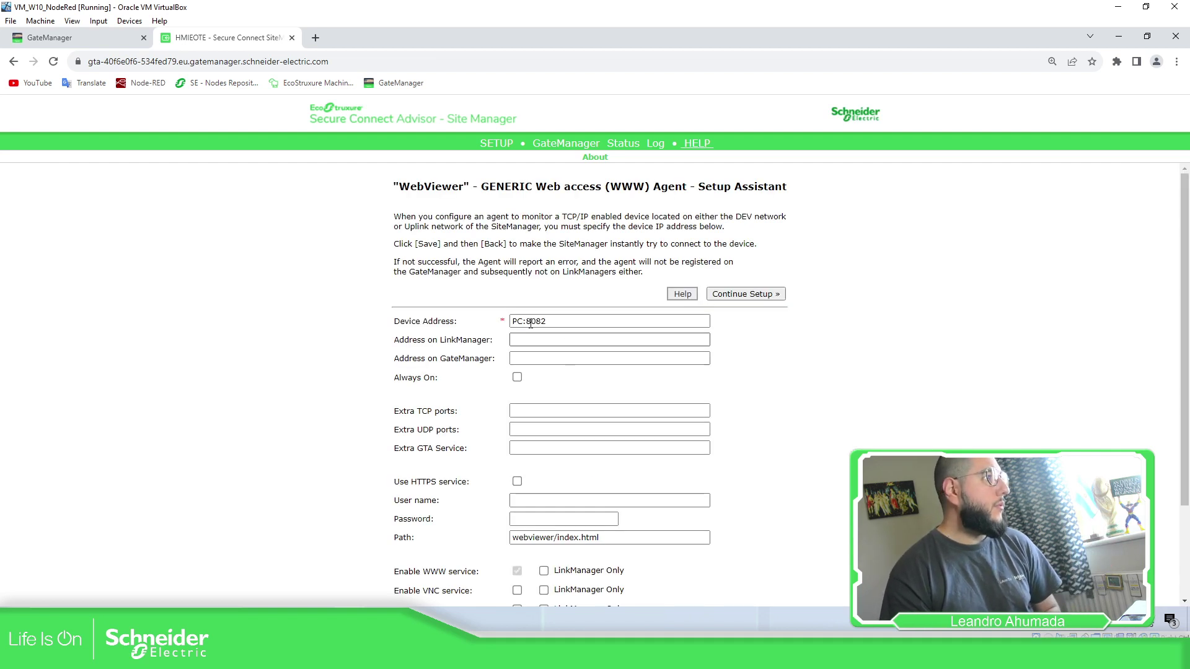
Verify device address PC:8082 and path webviewer/index.html, then go back to the agents list
{"action": "left_click_drag", "start_coordinate": [521, 321], "coordinate": [514, 325]}
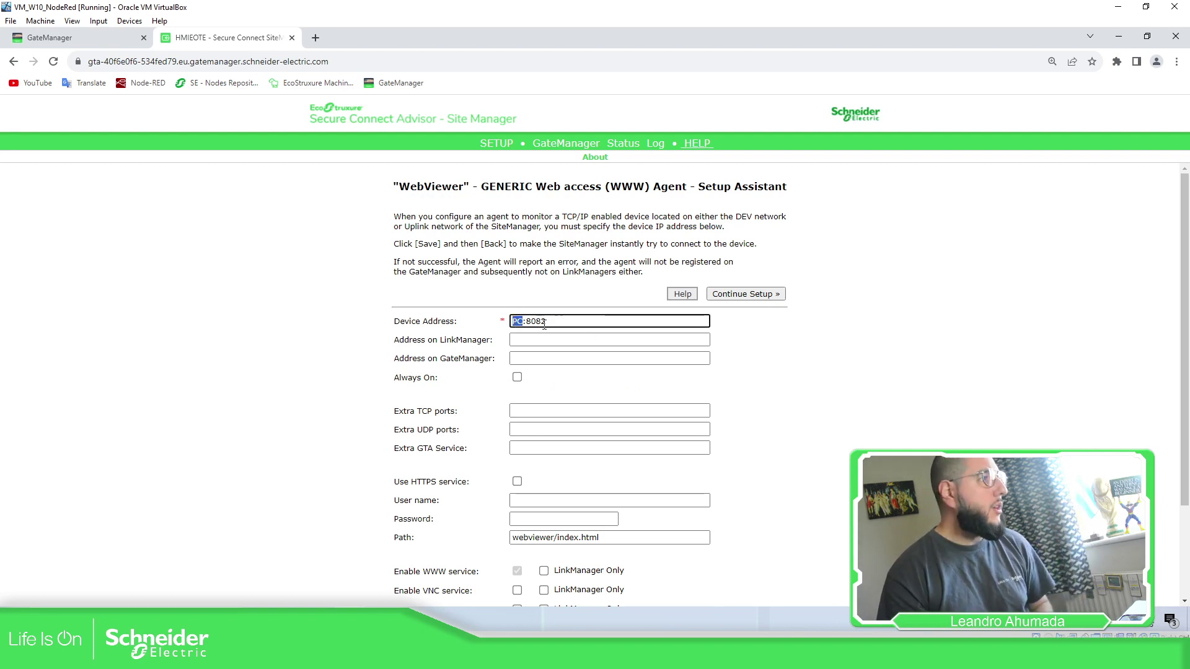
{"action": "left_click_drag", "start_coordinate": [546, 321], "coordinate": [529, 324]}
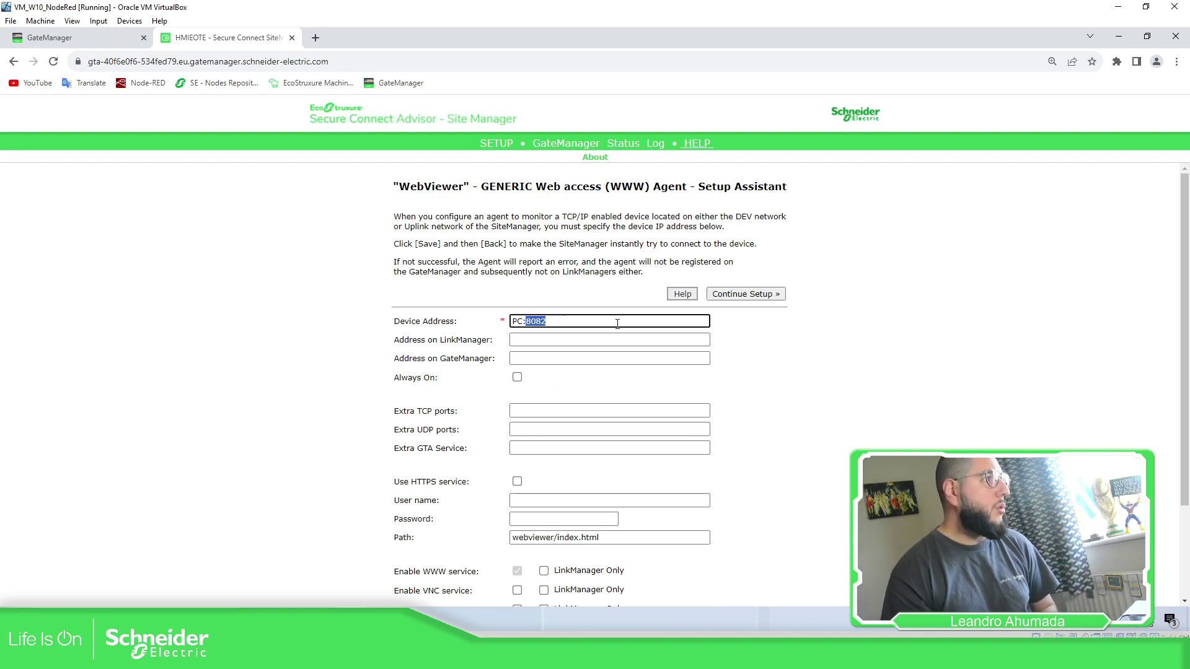
{"action": "scroll", "coordinate": [675, 446], "scroll_direction": "down", "scroll_amount": 1}
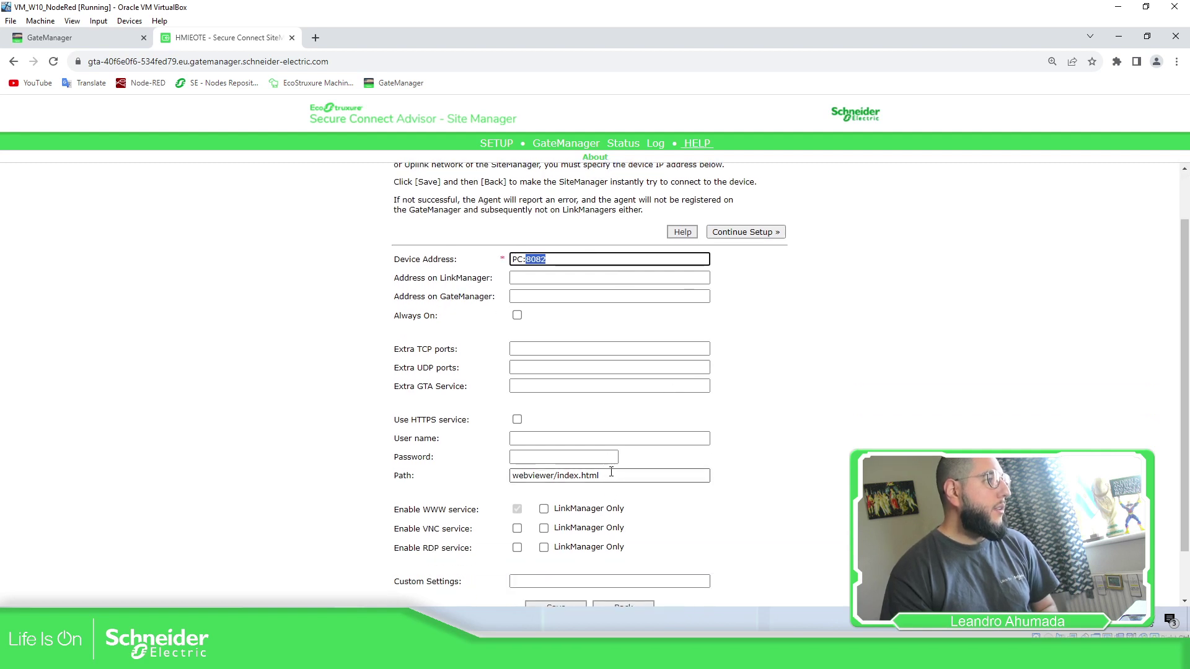
{"action": "left_click_drag", "start_coordinate": [611, 472], "coordinate": [519, 492]}
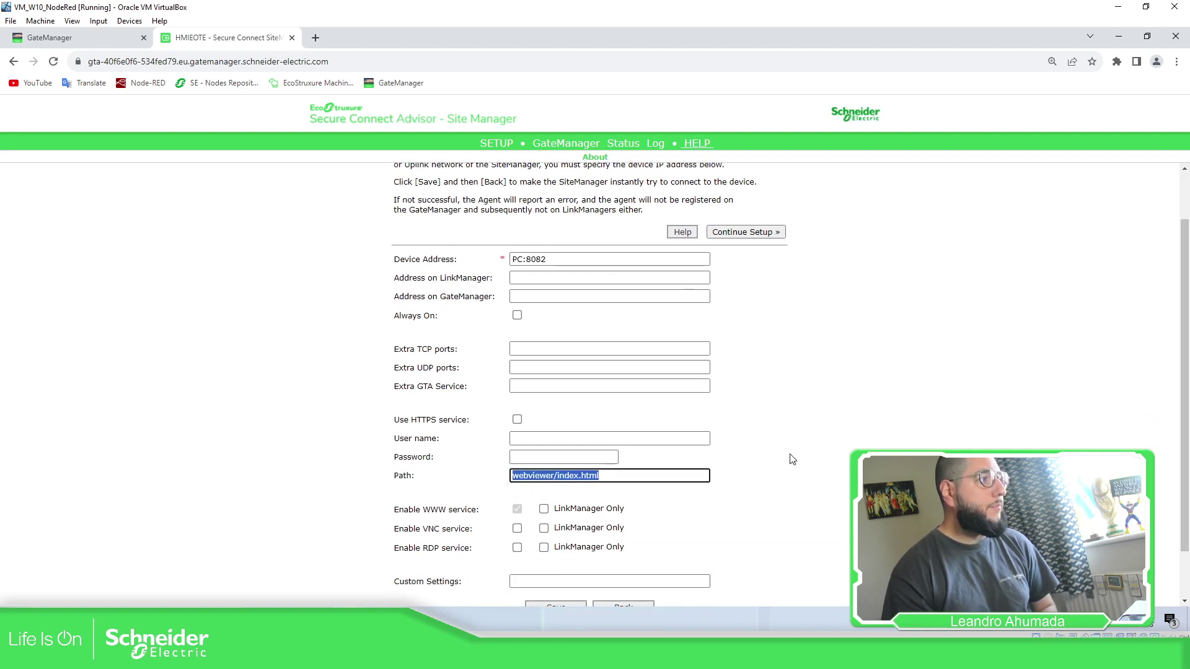
{"action": "scroll", "coordinate": [793, 459], "scroll_direction": "down", "scroll_amount": 1}
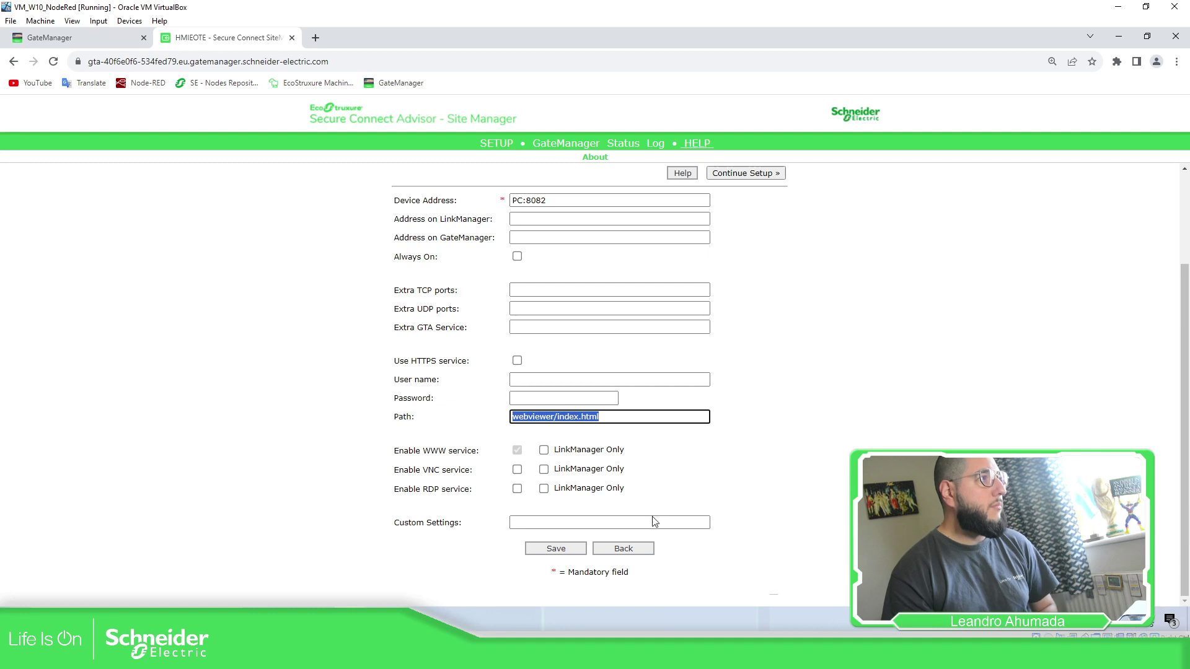
{"action": "left_click", "coordinate": [625, 549]}
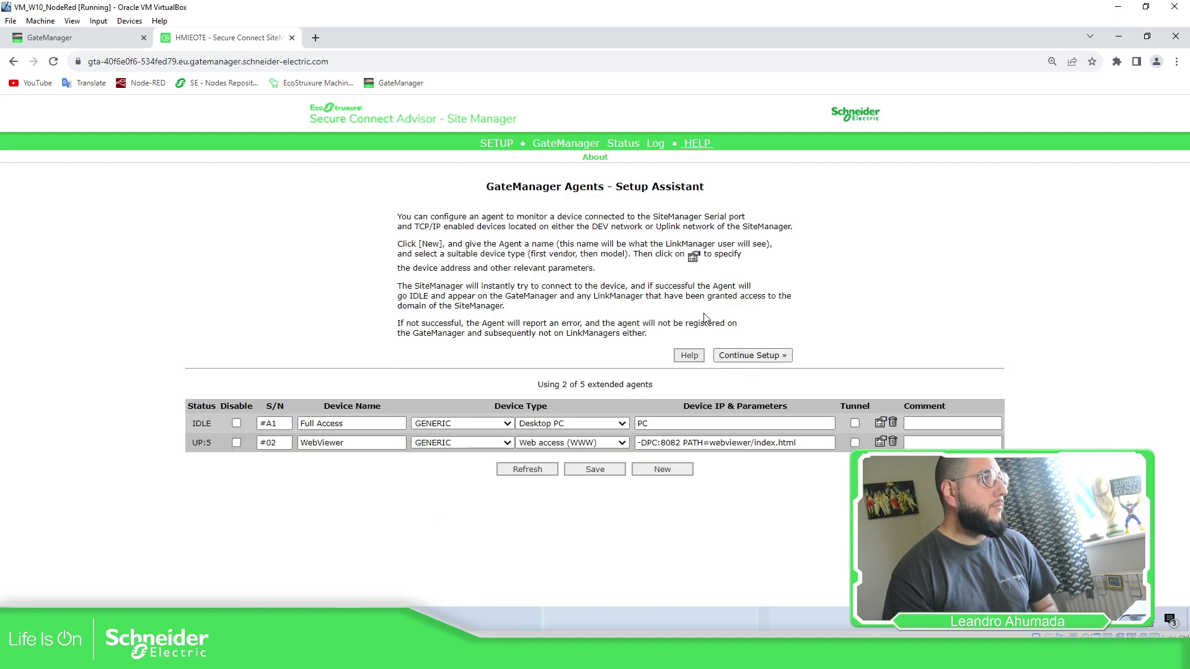